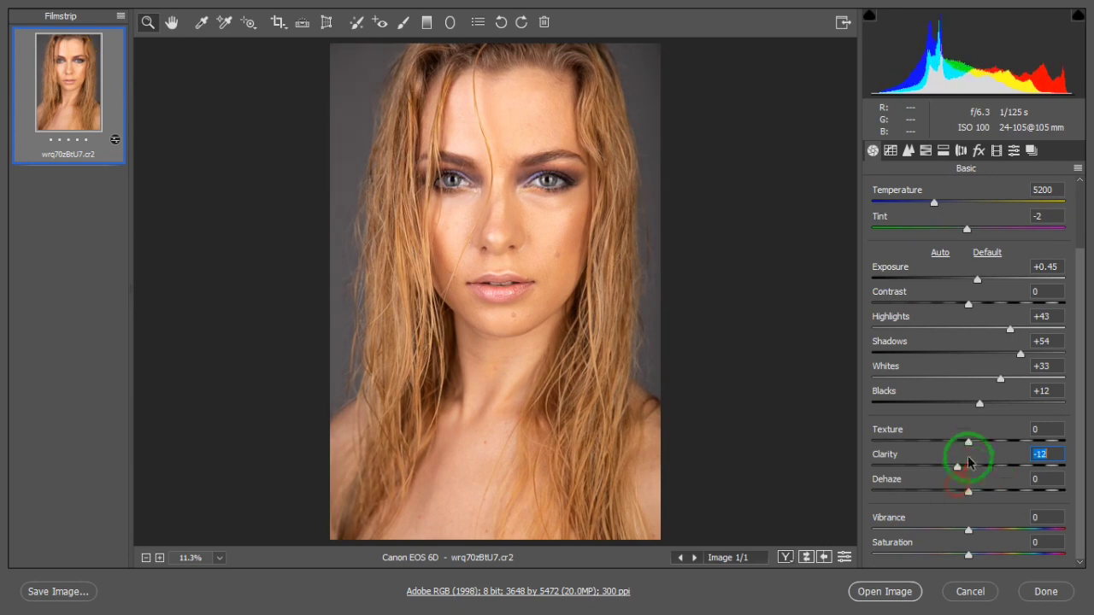
Set sharpening amount to 91 and radius to 1.8, and HSL saturation to Reds +19, Oranges -4, Yellows +68, Purples +18, Magentas +23
left_click(908, 151)
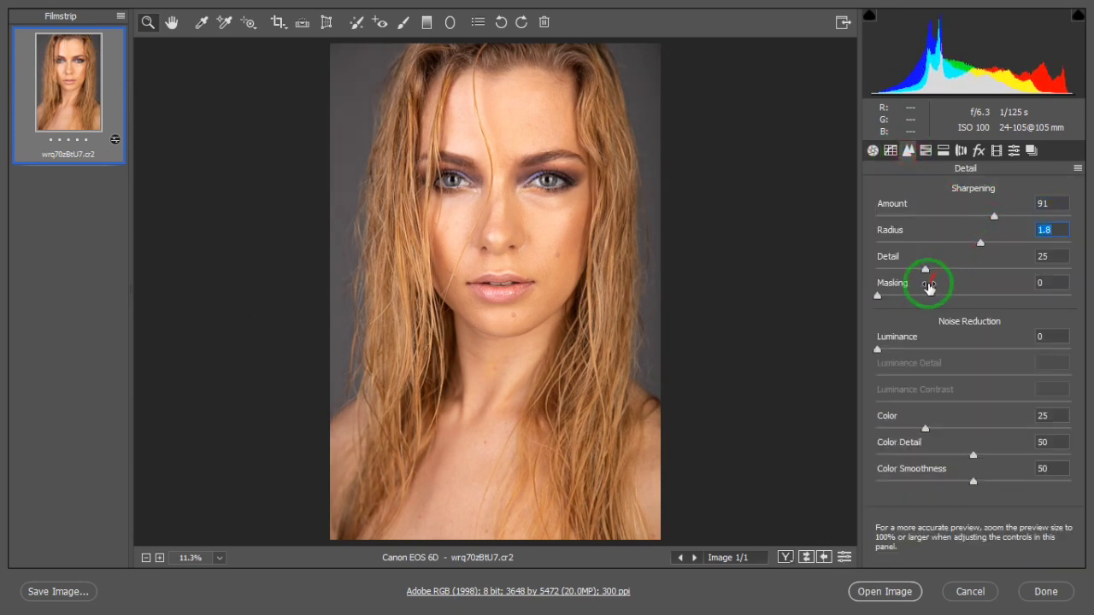
left_click(926, 150)
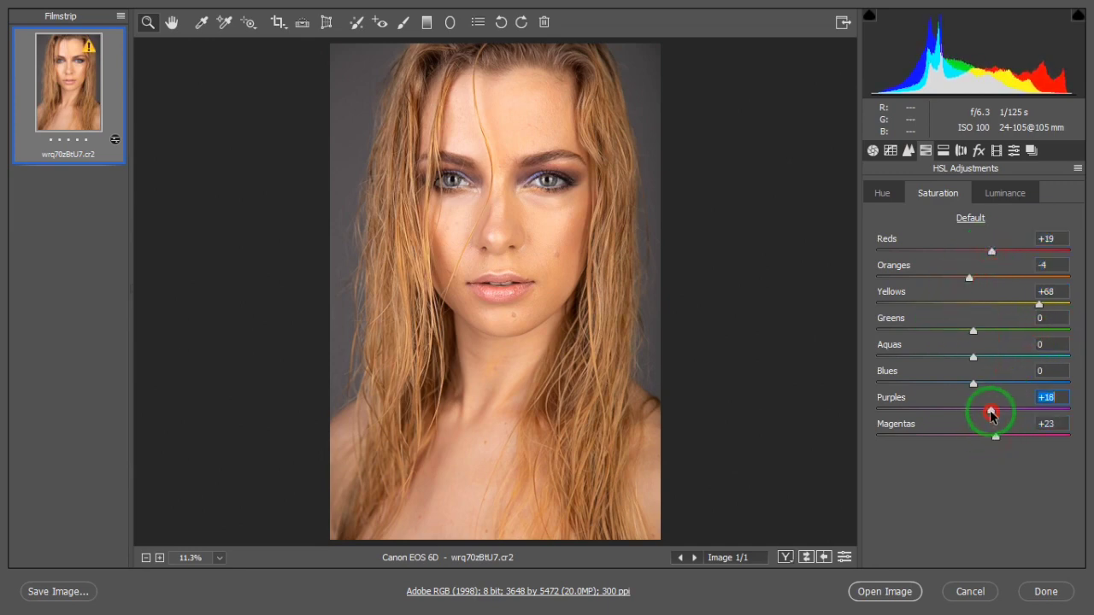
Apply split toning with highlights at hue 126, saturation 12 and shadows at hue 174, saturation 13
left_click(943, 151)
left_click_drag(878, 243, 899, 245)
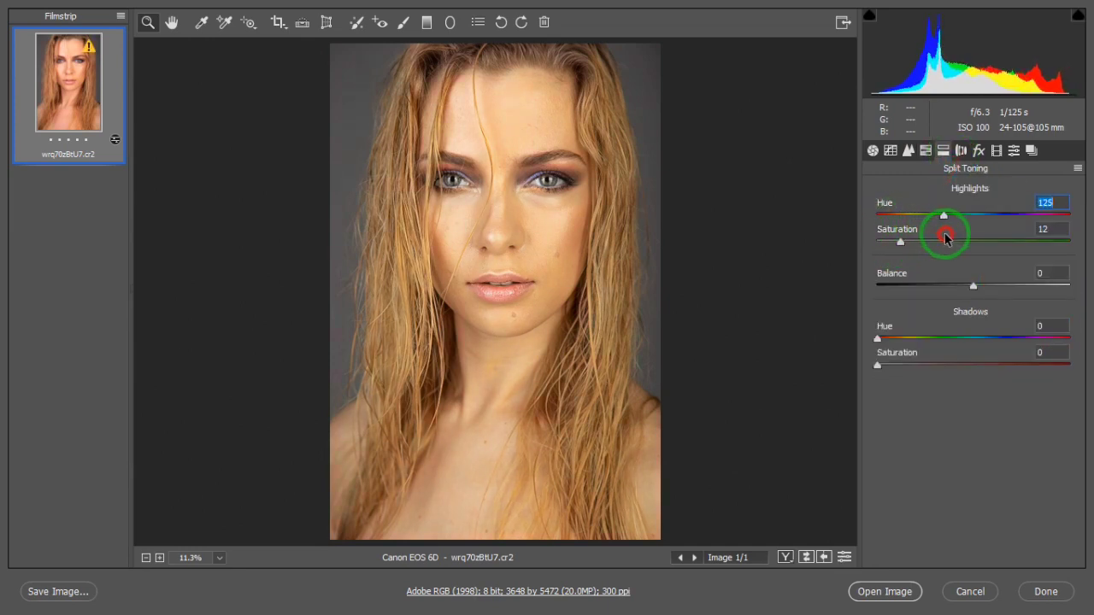
left_click_drag(1000, 256, 946, 266)
left_click_drag(898, 343, 969, 352)
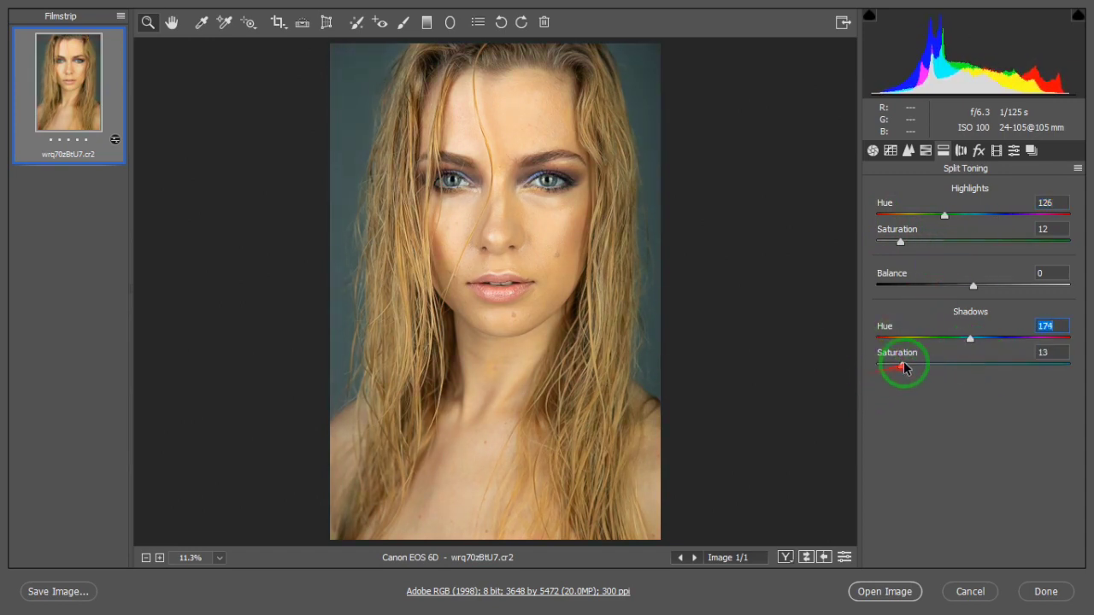
Set the camera calibration to Green Primary hue +60 and Blue Primary hue -5
left_click(961, 151)
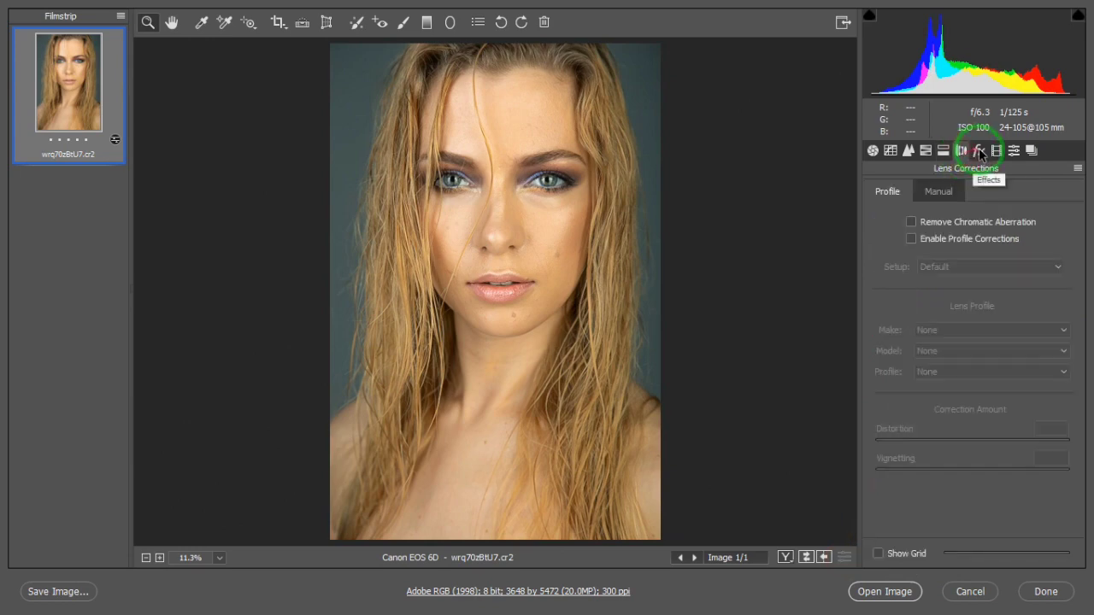
left_click(996, 150)
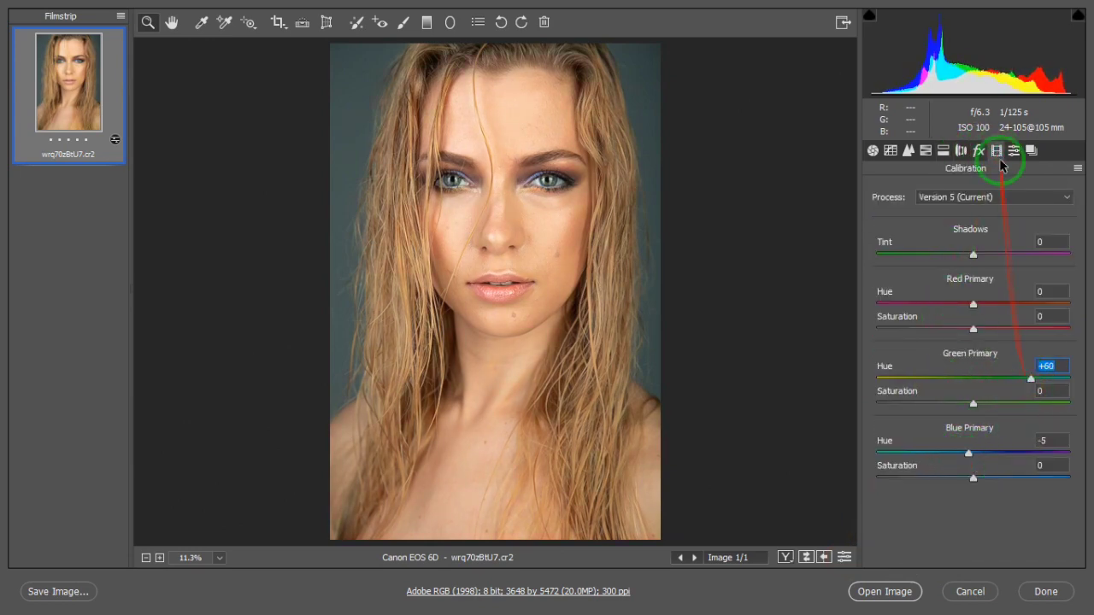
left_click(873, 150)
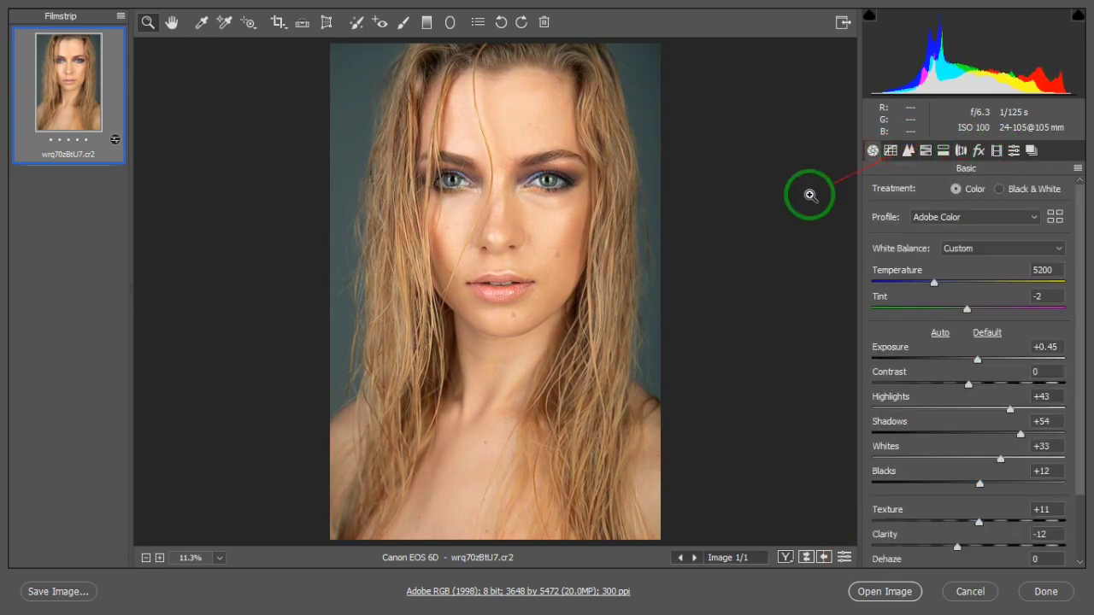
Add a post-crop vignette with amount -14, midpoint 48, roundness -28 and feather 63
left_click(979, 151)
left_click_drag(973, 359, 946, 391)
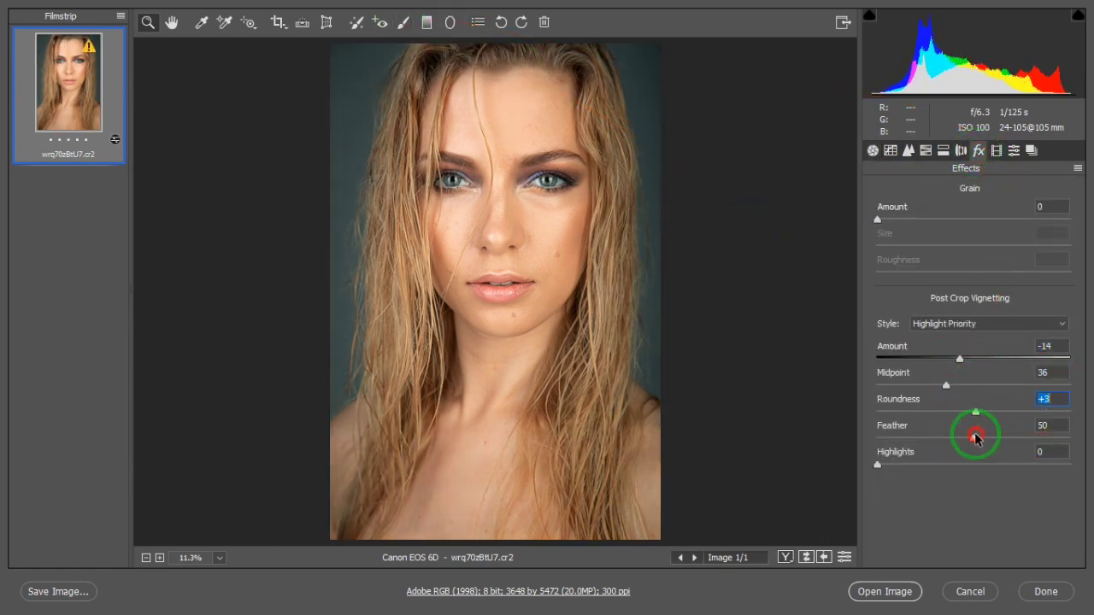
left_click_drag(977, 438, 946, 436)
left_click_drag(973, 438, 997, 441)
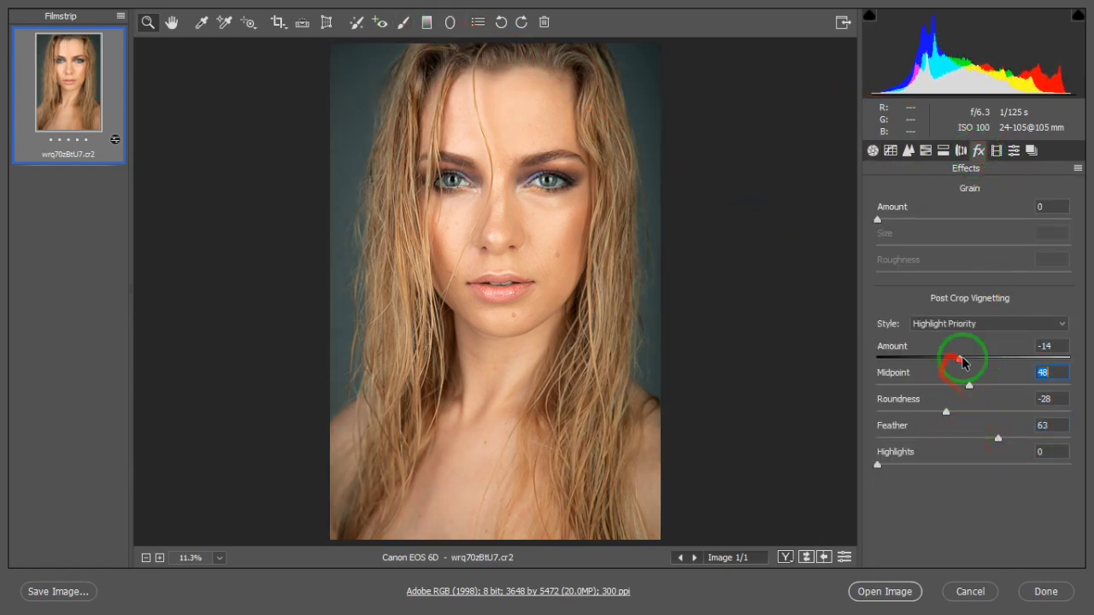
Reduce the split toning saturation to 10 for the highlights and 11 for the shadows
left_click(961, 150)
left_click(943, 151)
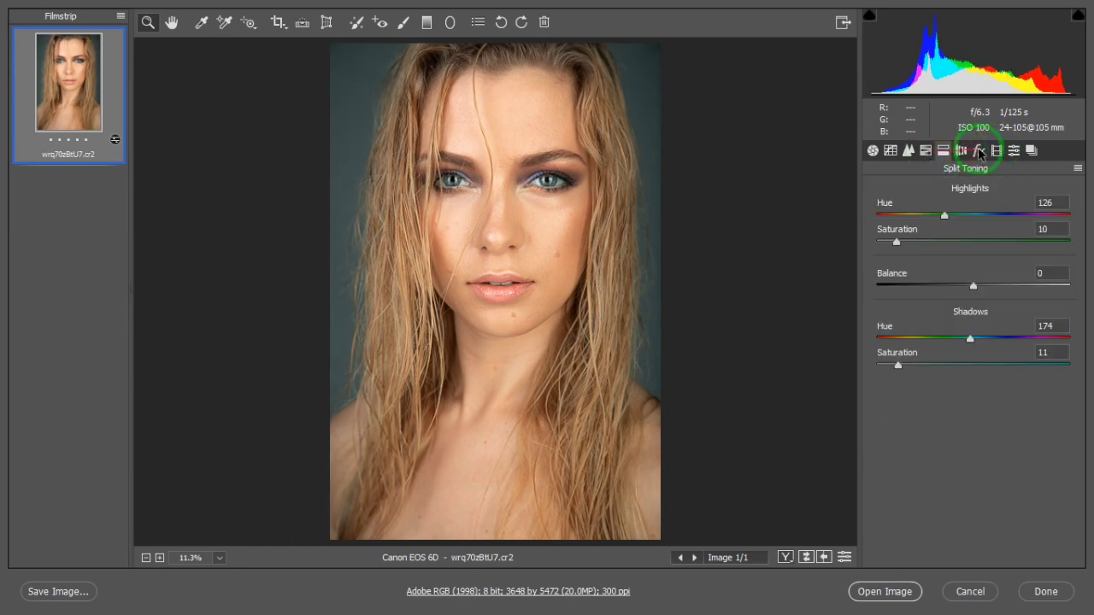
left_click(997, 150)
Draw a radial filter over the face and open the developed portrait in Photoshop
left_click(449, 22)
mouse_move(437, 173)
left_mouse_down()
mouse_move(528, 288)
mouse_move(518, 239)
mouse_move(547, 435)
mouse_move(498, 236)
mouse_move(530, 344)
mouse_move(566, 384)
mouse_move(593, 299)
mouse_move(487, 330)
mouse_move(478, 396)
mouse_move(482, 294)
mouse_move(493, 361)
mouse_move(463, 394)
left_mouse_up()
left_click(171, 22)
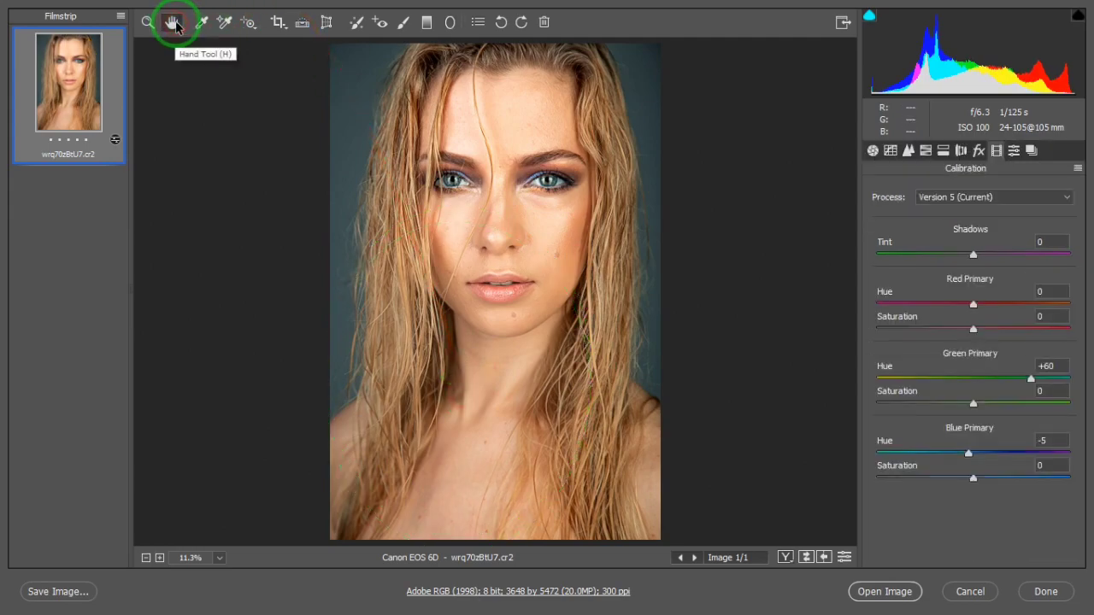
left_click(885, 591)
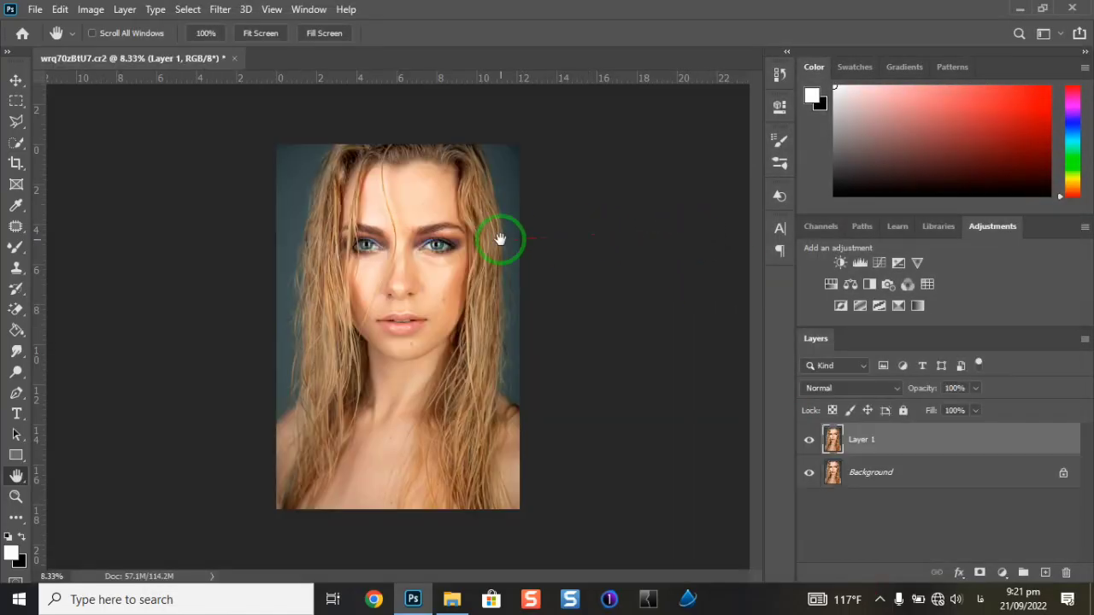
Remove the blemishes and stray hairs across the forehead and between the brows with the content-aware Spot Healing Brush at size 50
scroll(431, 192, "up", 4)
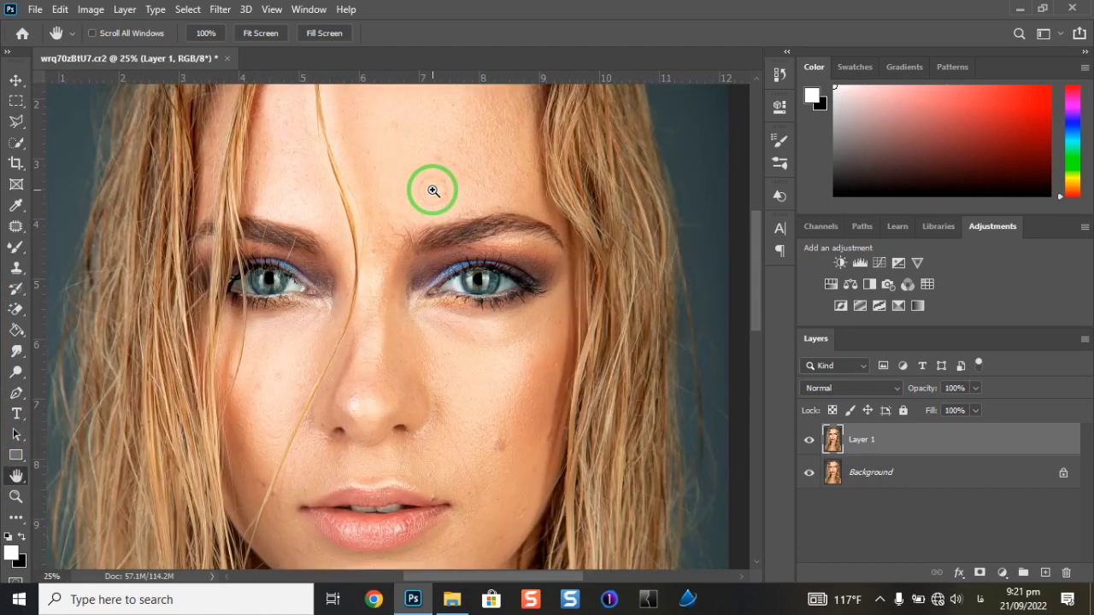
left_click_drag(398, 122, 395, 291)
left_click_drag(17, 226, 67, 229)
left_click(66, 227)
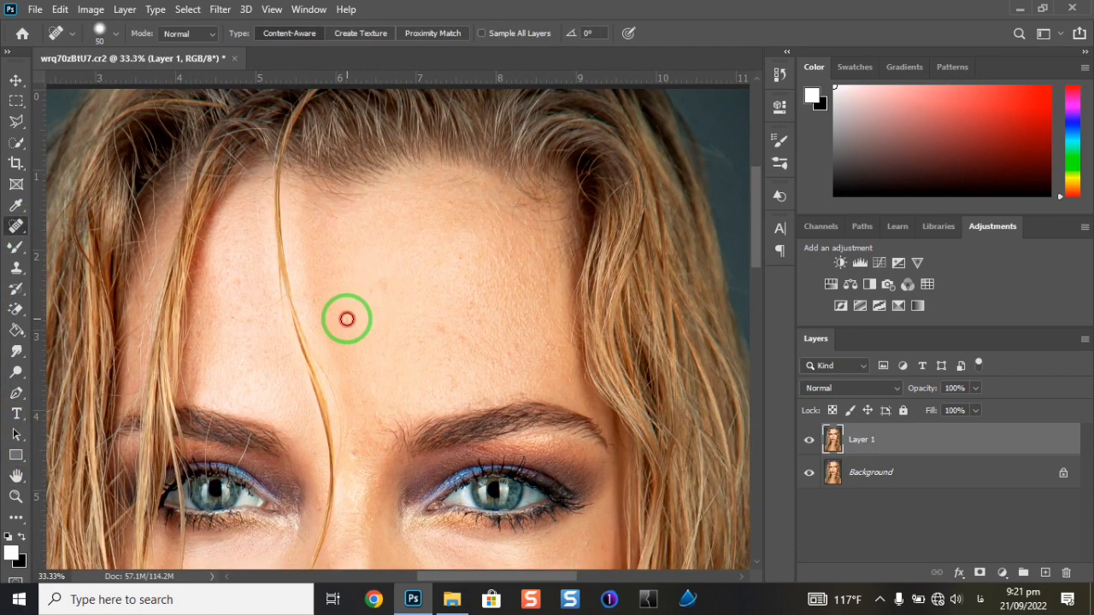
left_click_drag(404, 296, 423, 337)
left_click_drag(498, 352, 452, 386)
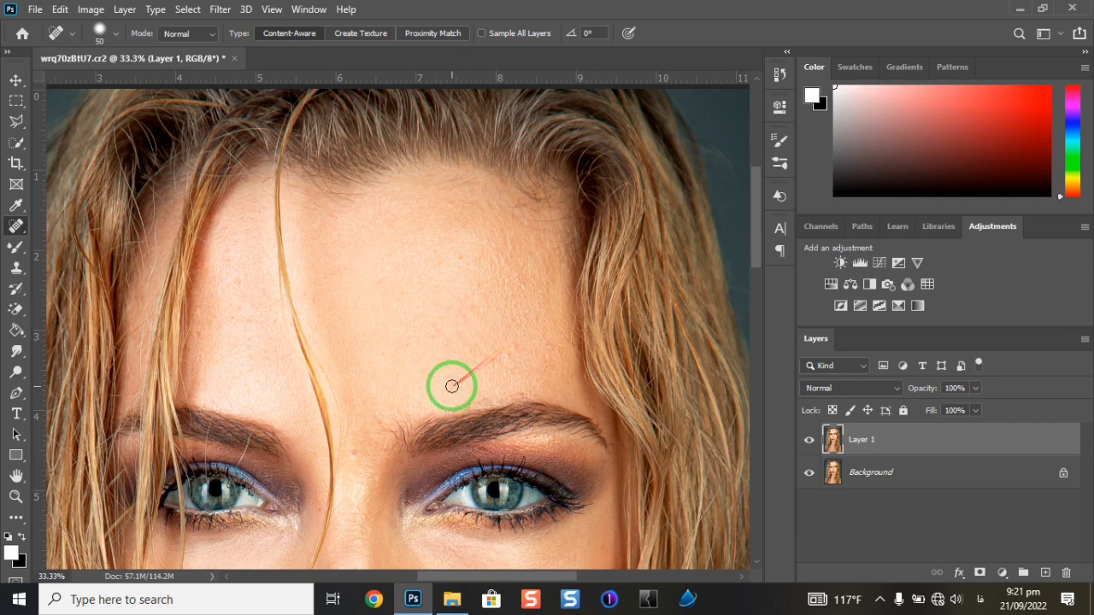
left_click_drag(352, 455, 397, 440)
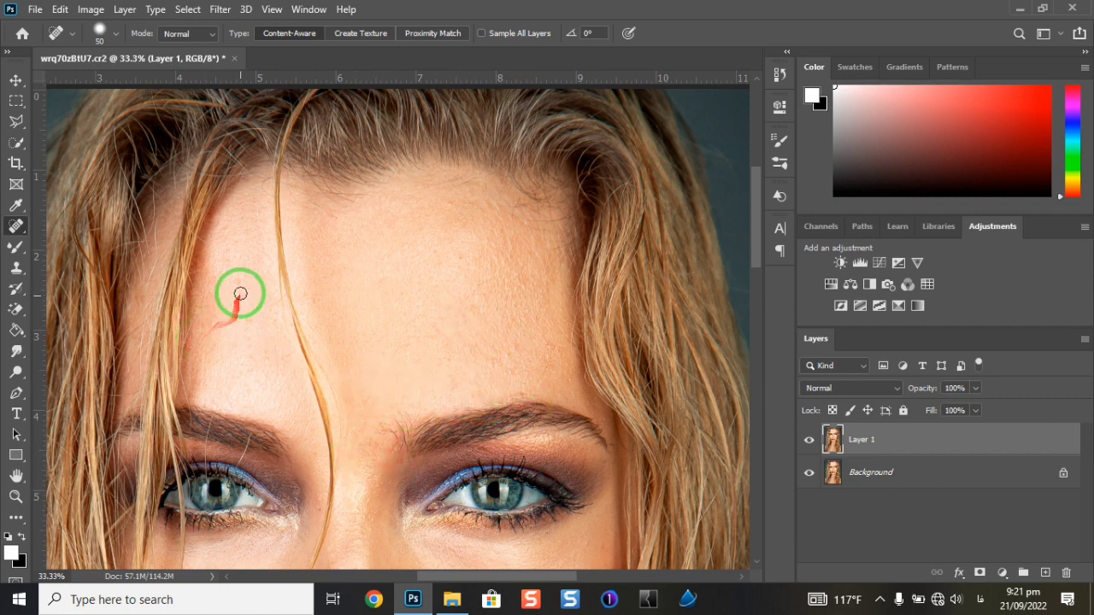
left_click_drag(226, 235, 226, 254)
left_click_drag(289, 352, 277, 361)
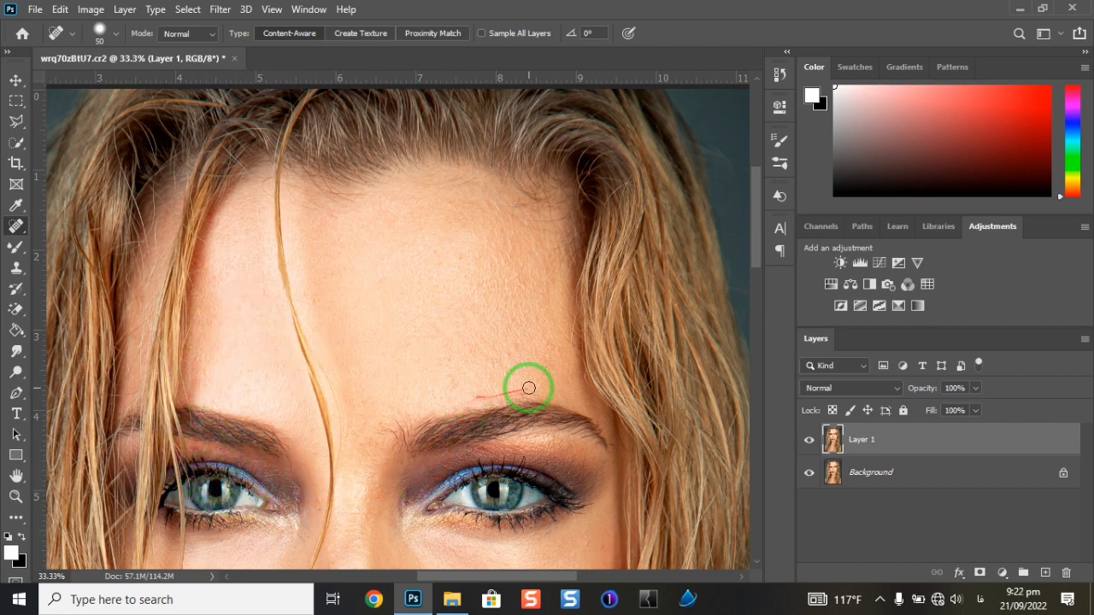
mouse_move(512, 347)
left_mouse_down()
mouse_move(498, 365)
mouse_move(545, 334)
left_mouse_up()
left_click_drag(381, 265, 388, 271)
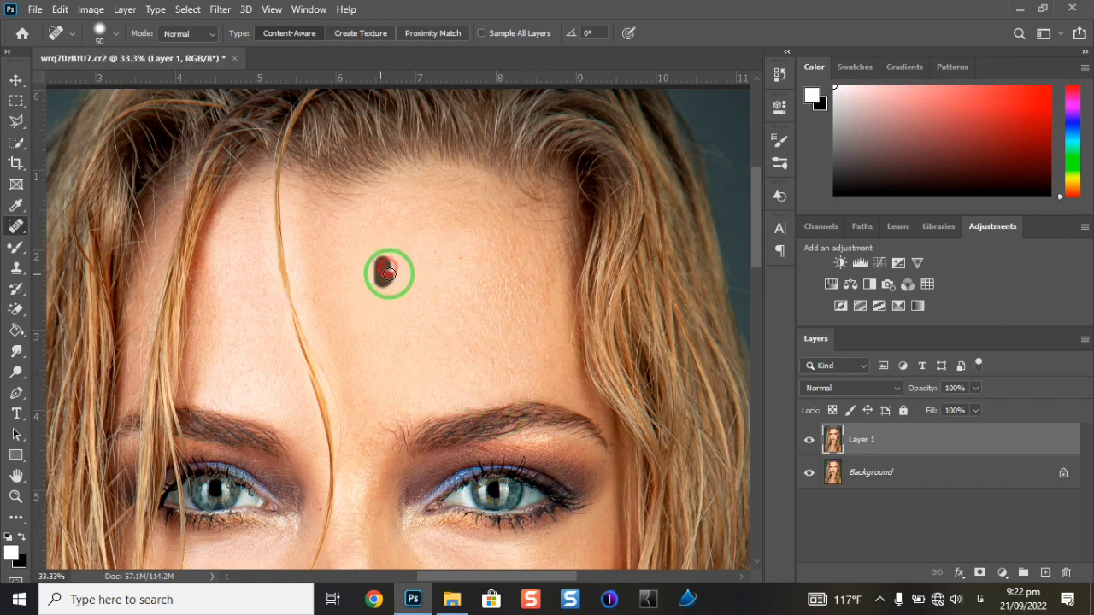
left_click_drag(313, 197, 404, 273)
left_click_drag(449, 203, 481, 205)
Heal the spots beside the mouth and the mole and blemishes on the chin
left_click_drag(447, 462, 435, 84)
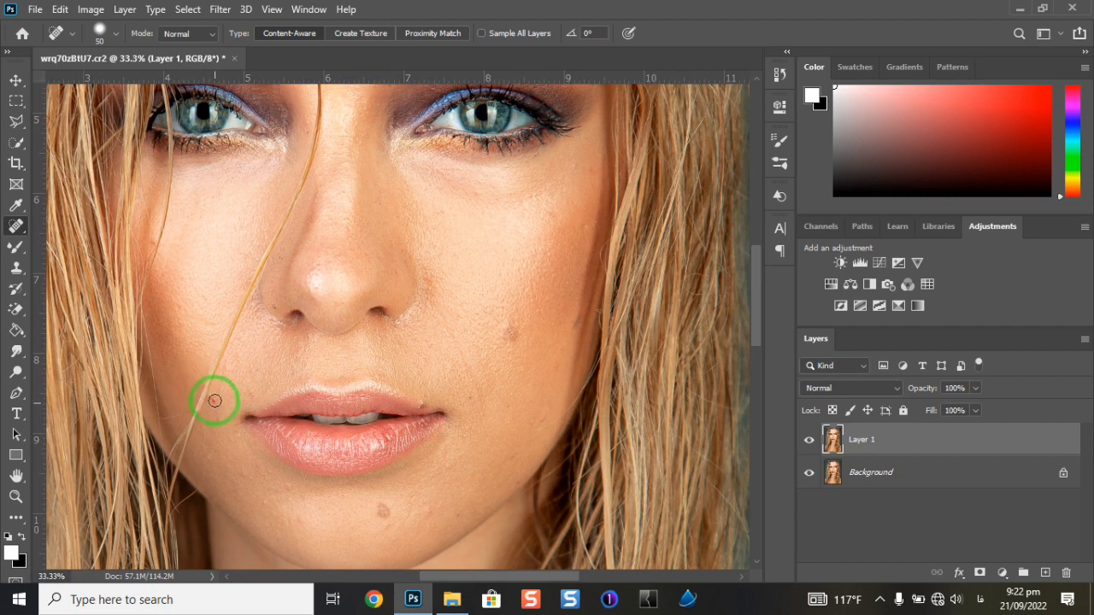
left_click_drag(239, 412, 216, 444)
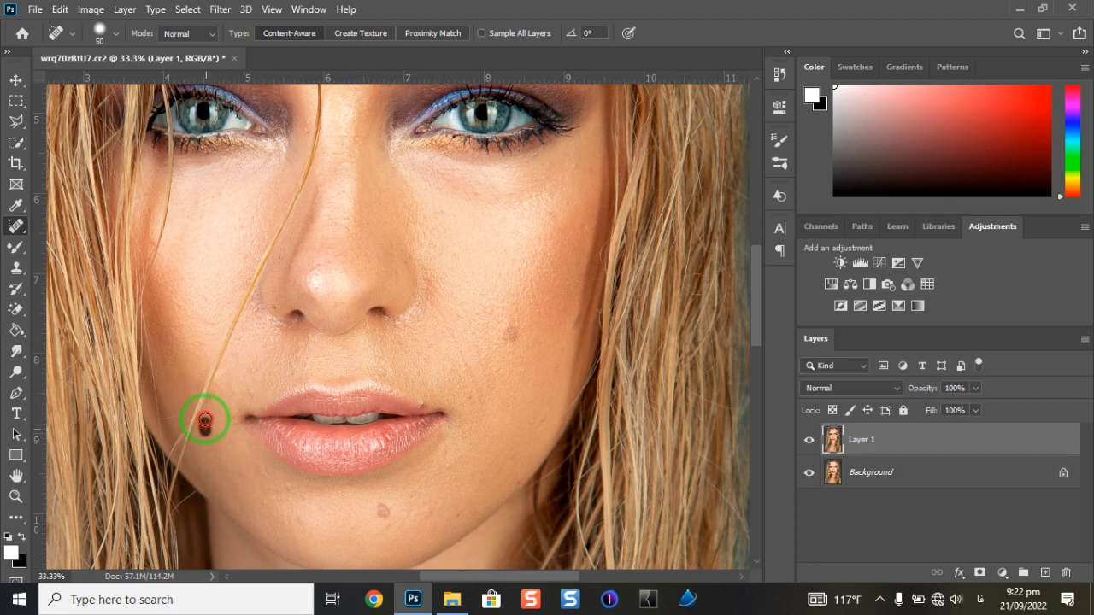
left_click_drag(381, 511, 388, 516)
left_click(429, 514)
left_click_drag(310, 523, 295, 518)
left_click(288, 488)
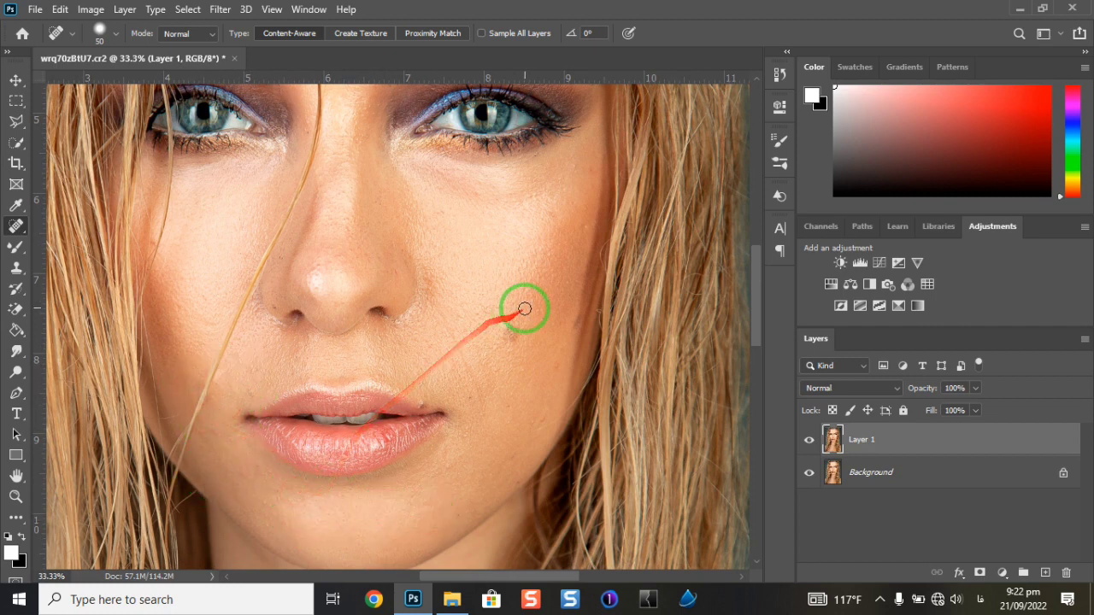
Heal the mole on the cheek and the small blemishes under the eye and around the nose
left_click(510, 331)
left_click_drag(438, 212, 452, 218)
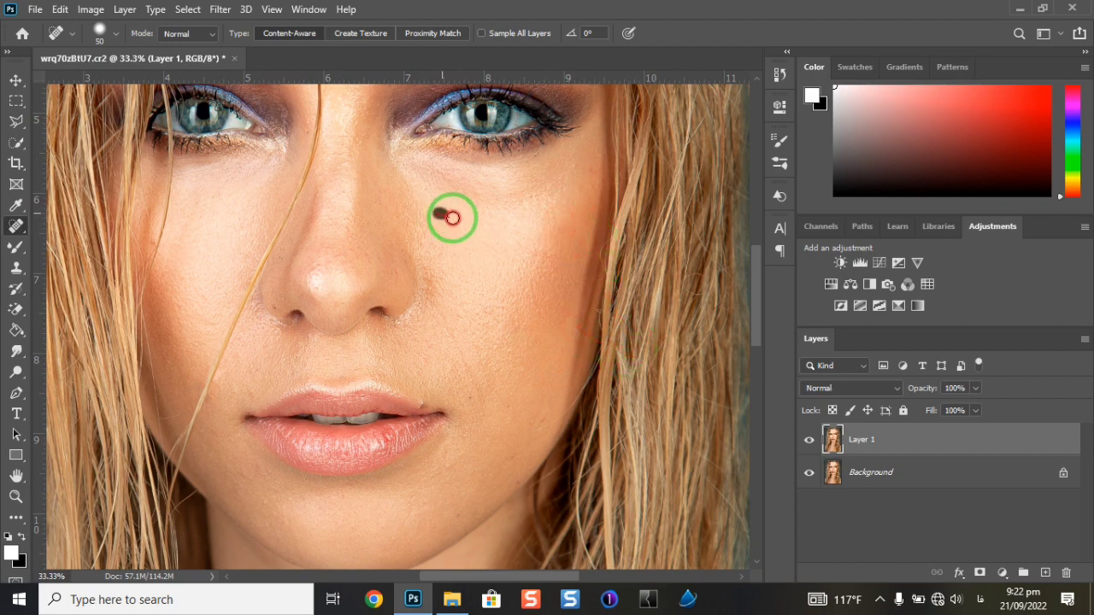
left_click_drag(310, 263, 316, 274)
left_click_drag(273, 306, 296, 294)
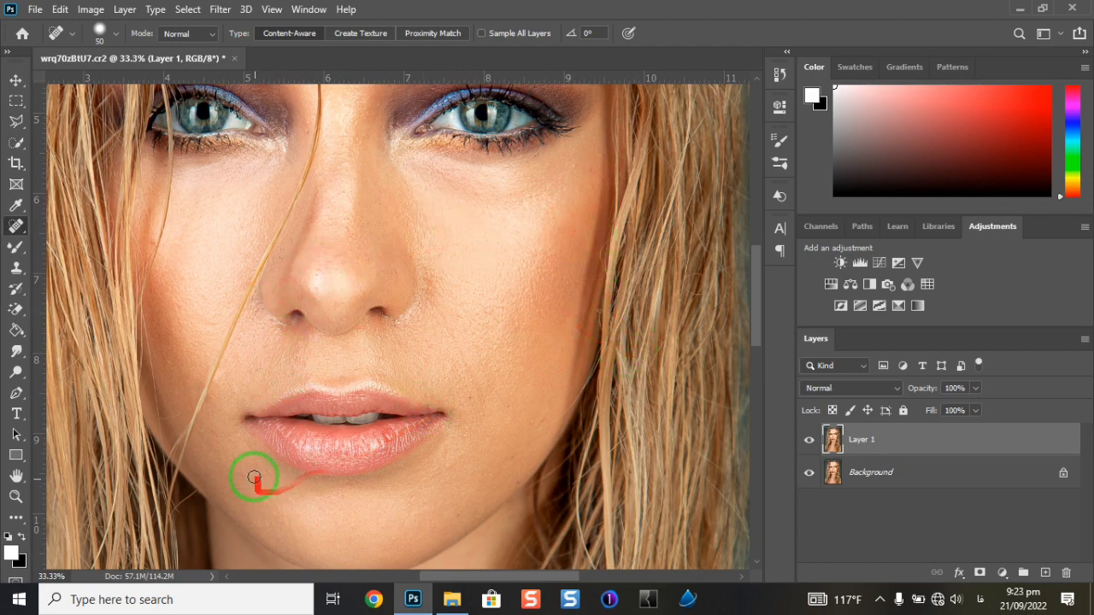
Smooth the skin under the eye and on the forehead with the Mixer Brush
left_click_drag(358, 246, 394, 489)
scroll(376, 380, "down", 3)
left_click_drag(351, 459, 339, 403)
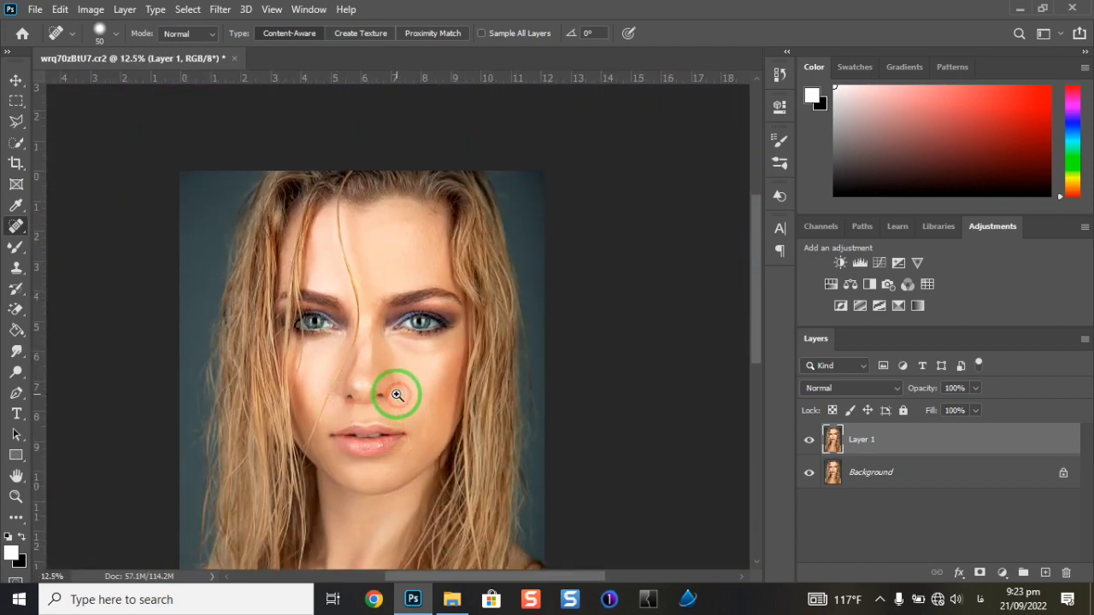
scroll(397, 385, "up", 1)
left_click(17, 245)
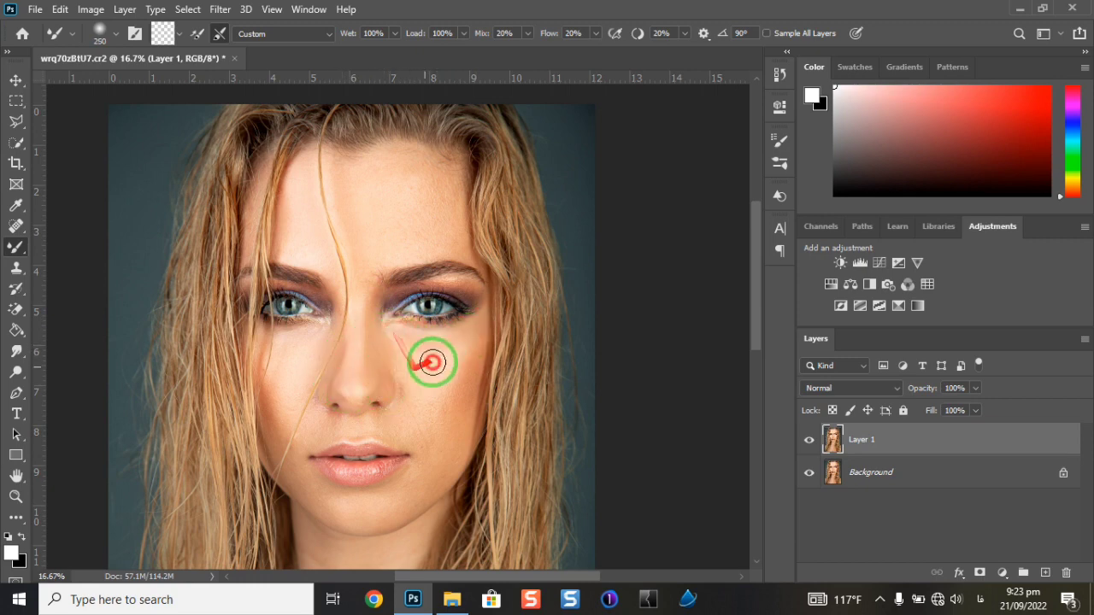
mouse_move(433, 362)
left_mouse_down()
mouse_move(472, 362)
mouse_move(434, 405)
mouse_move(408, 398)
mouse_move(396, 343)
left_mouse_up()
key("]")
key("]")
mouse_move(375, 174)
left_mouse_down()
mouse_move(439, 177)
mouse_move(390, 199)
mouse_move(401, 186)
mouse_move(384, 266)
left_mouse_up()
Blend the skin on the lower cheek and beside the mouth with a smaller Mixer Brush
key("[")
key("[")
mouse_move(295, 403)
left_mouse_down()
mouse_move(287, 342)
mouse_move(327, 325)
mouse_move(298, 440)
left_mouse_up()
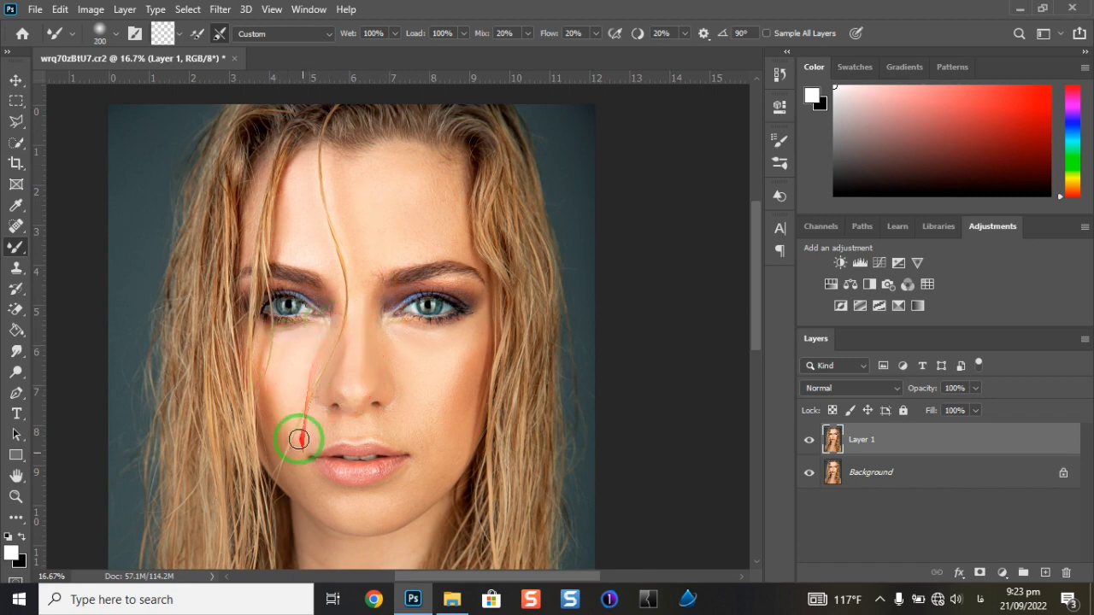
mouse_move(414, 459)
left_mouse_down()
mouse_move(338, 515)
mouse_move(426, 463)
left_mouse_up()
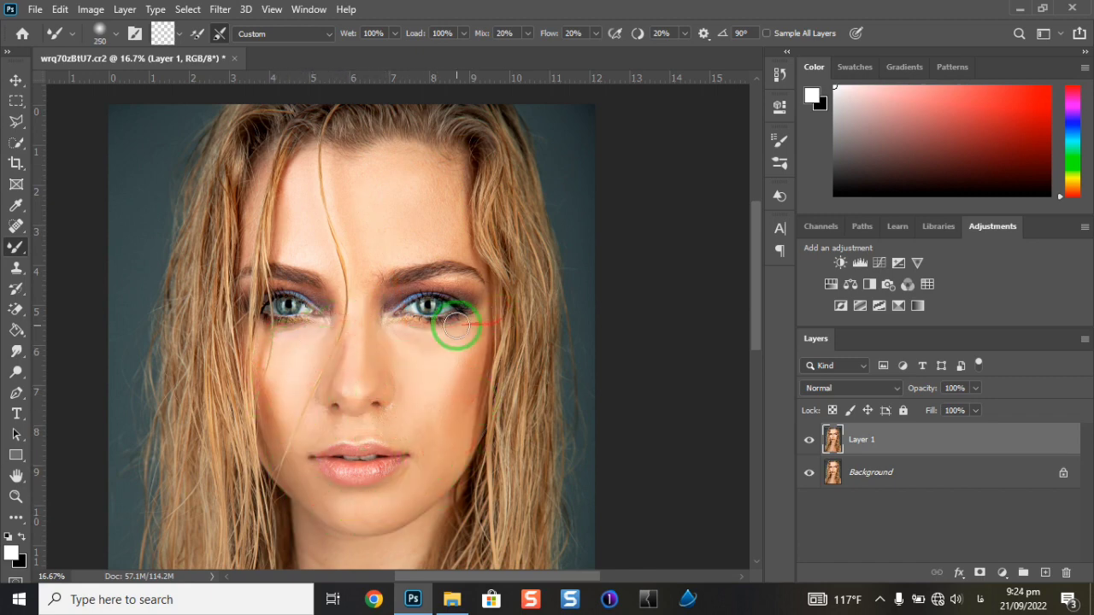
Brighten both eyes with the Dodge tool on Midtones at 38% exposure
scroll(347, 310, "up", 3)
key("o")
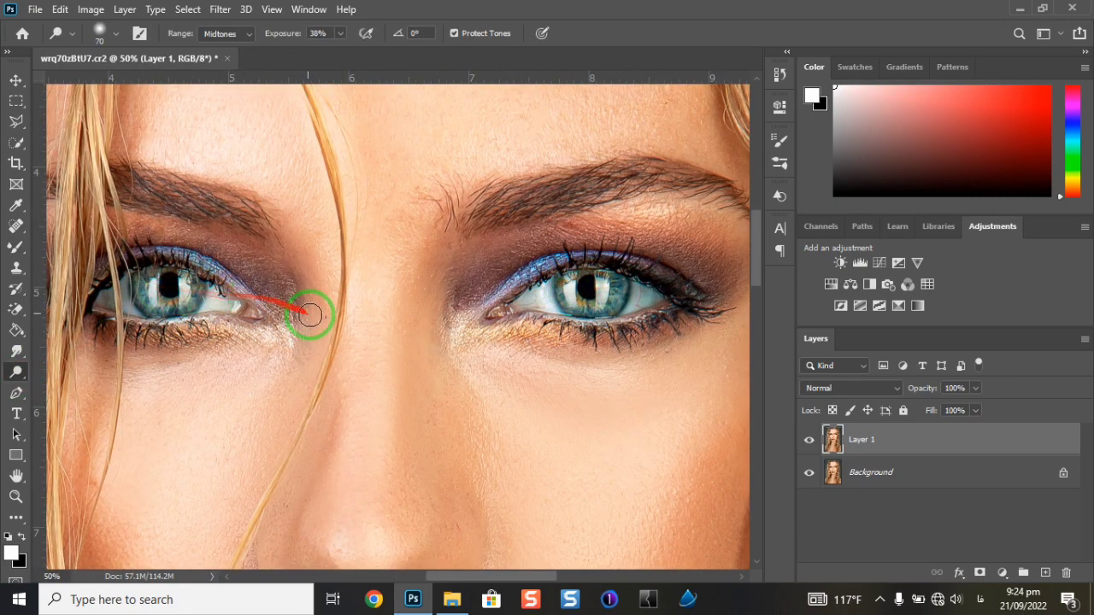
Dodge the hair on both sides of the face with a much larger brush
scroll(464, 323, "down", 5)
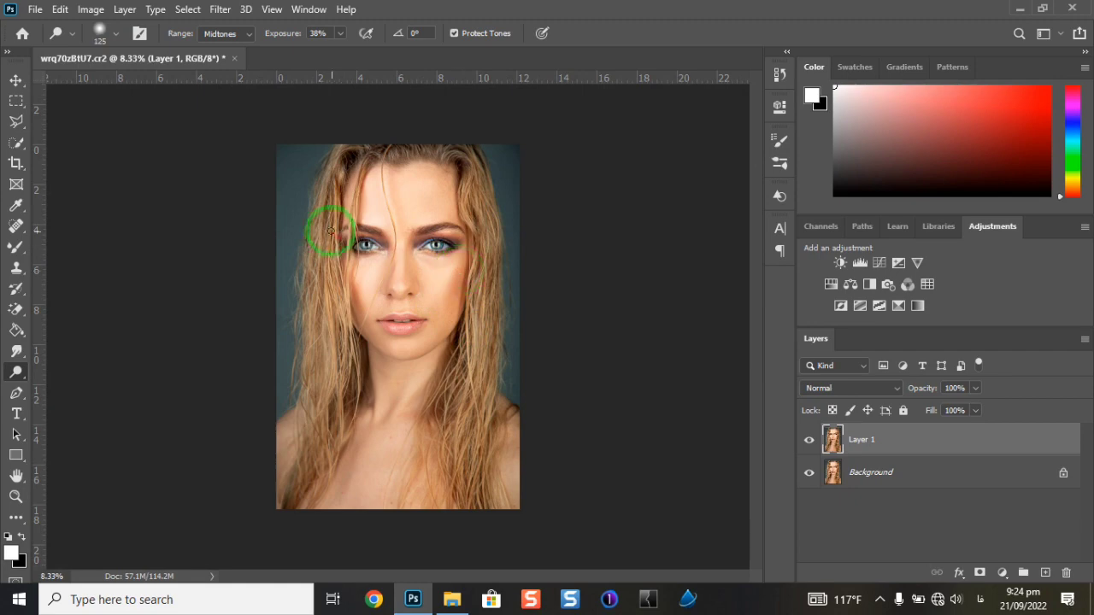
key("bracketright")
key("bracketright")
key("bracketright")
left_click_drag(323, 269, 331, 311)
left_click_drag(469, 171, 471, 388)
left_click_drag(329, 310, 328, 361)
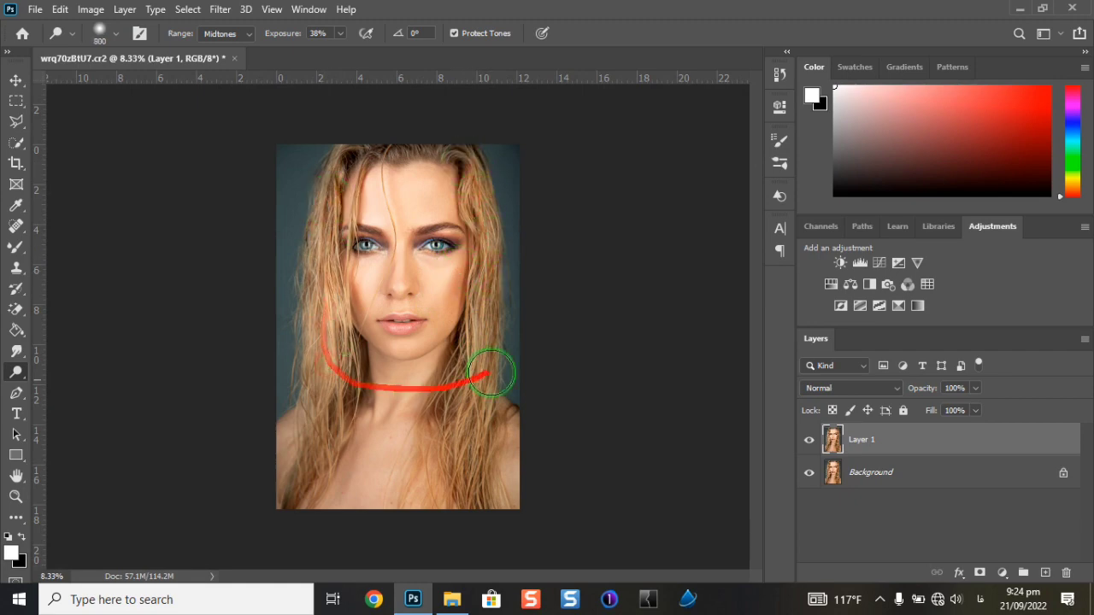
left_click_drag(490, 371, 482, 417)
Brighten the lips with the Dodge tool using a brush reduced to size 80
scroll(406, 278, "up", 2)
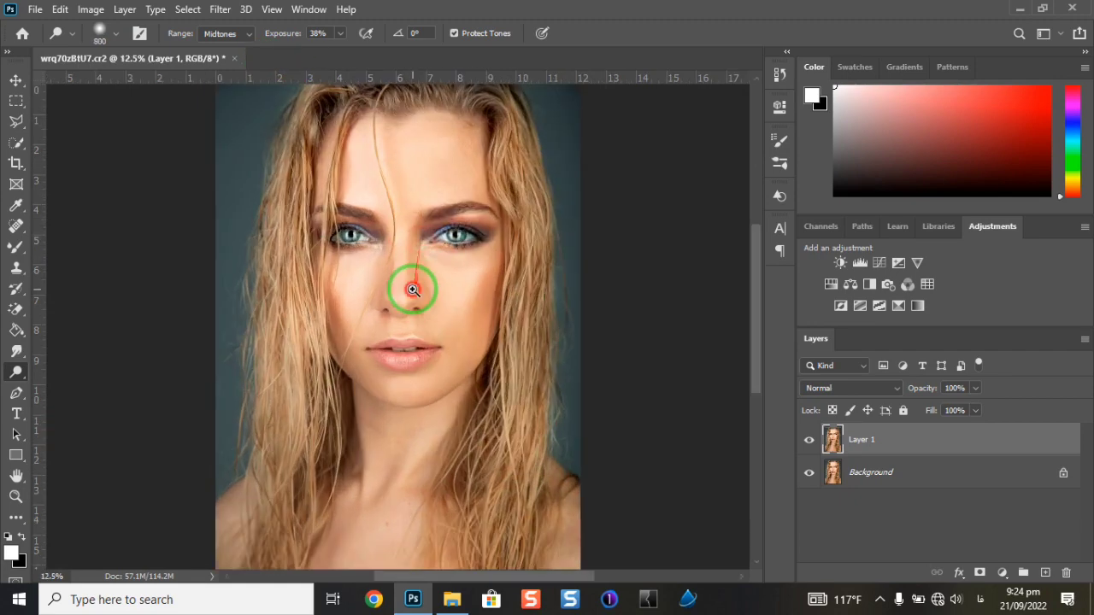
scroll(380, 466, "up", 3)
key("bracketleft")
key("bracketleft")
key("bracketleft")
key("bracketleft")
key("bracketleft")
key("bracketleft")
key("bracketleft")
key("bracketleft")
key("bracketleft")
key("bracketleft")
key("bracketleft")
key("bracketleft")
mouse_move(239, 399)
left_mouse_down()
mouse_move(445, 398)
mouse_move(429, 434)
mouse_move(301, 432)
mouse_move(372, 360)
mouse_move(495, 374)
left_mouse_up()
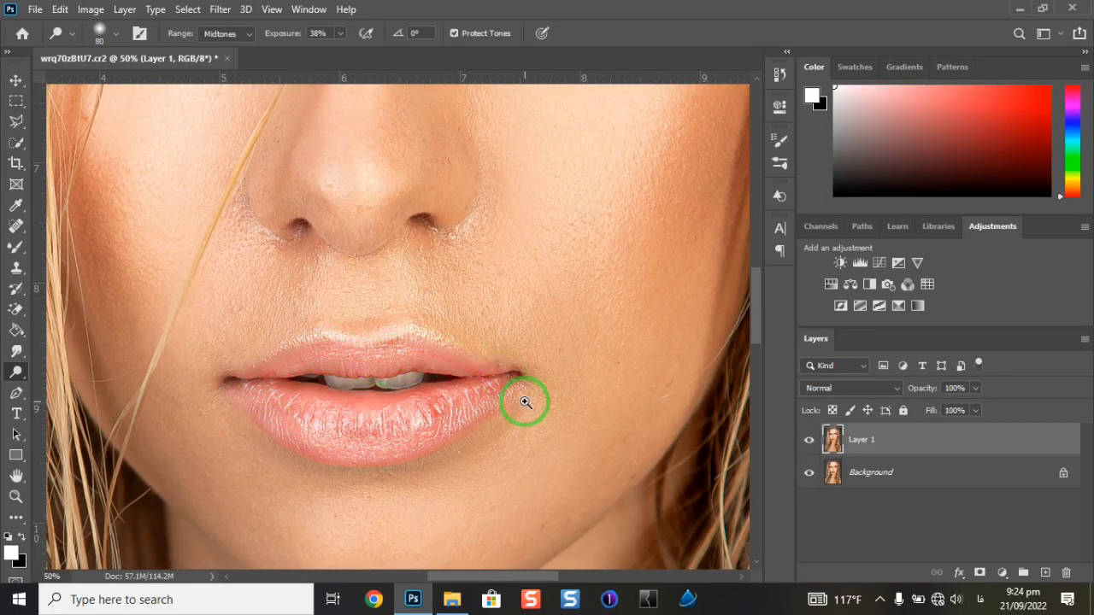
Open Liquify for the portrait layer and push both sides of the upper lip's edge outward with a size 107 brush
scroll(525, 401, "down", 5)
left_click(220, 9)
left_click(374, 135)
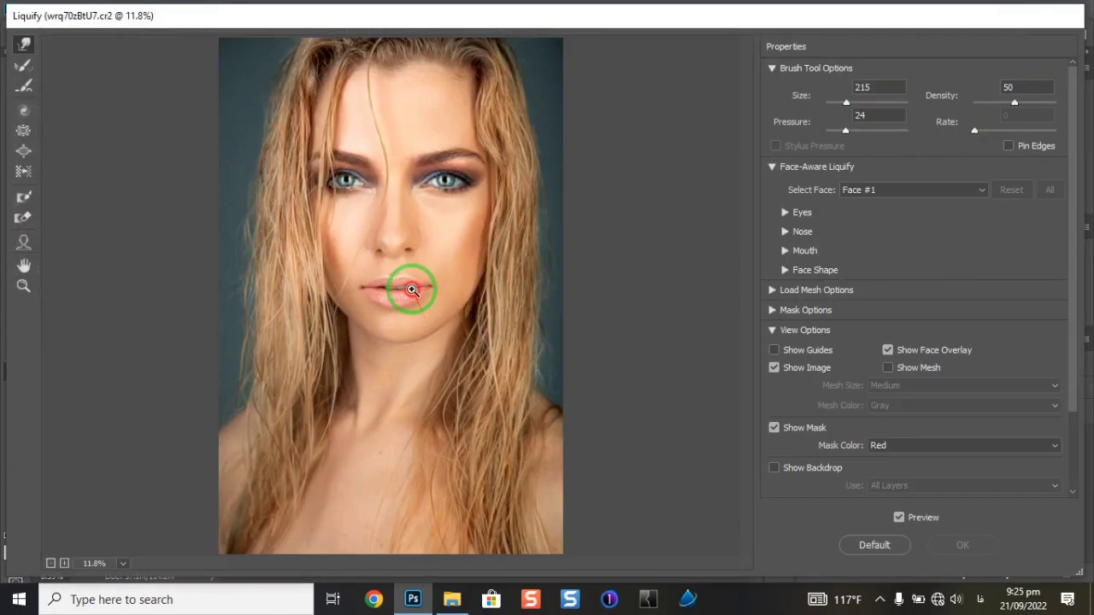
left_click(412, 290, "ctrl")
left_click(385, 295, "ctrl")
left_click(354, 300, "ctrl")
left_click_drag(846, 104, 842, 105)
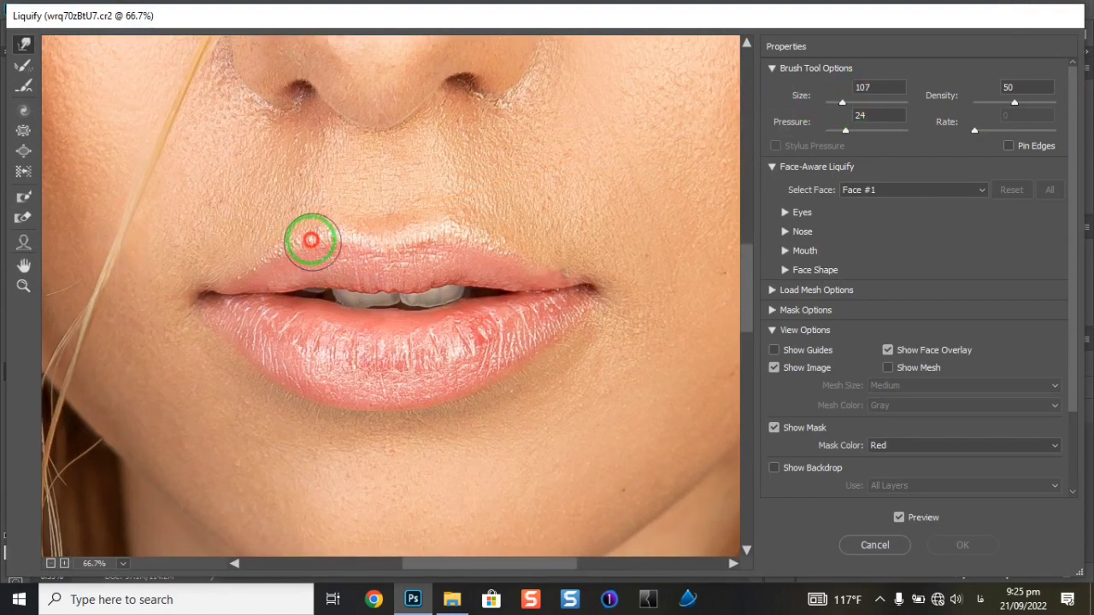
mouse_move(311, 240)
left_mouse_down()
mouse_move(315, 227)
mouse_move(405, 249)
mouse_move(419, 222)
mouse_move(496, 249)
left_mouse_up()
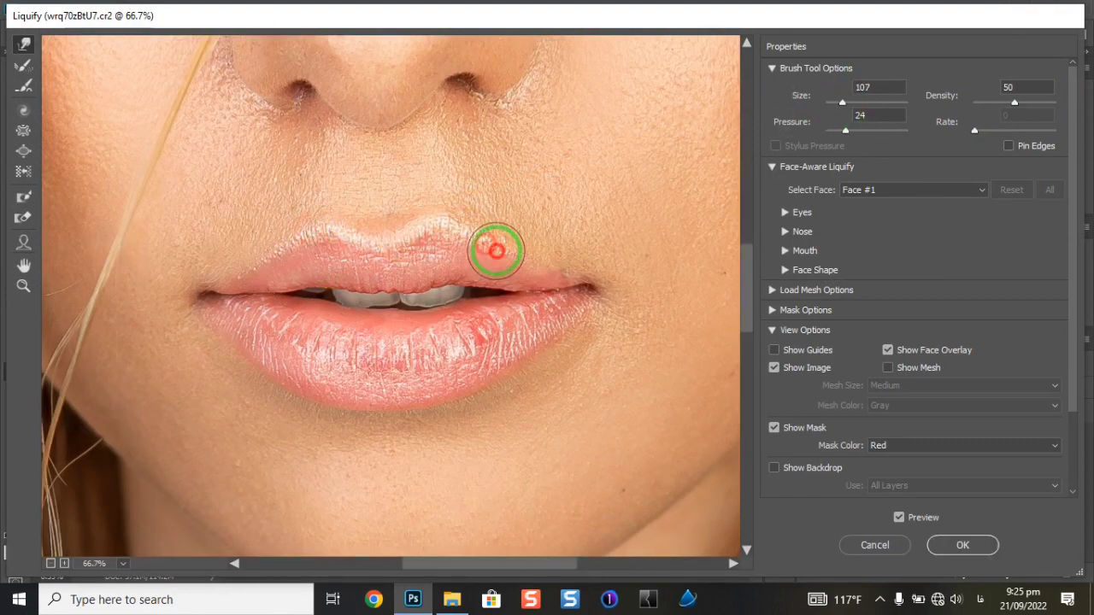
Reshape the upper lip further with the Liquify brush at size 189 and pressure 24, and apply the filter
left_click_drag(842, 102, 845, 103)
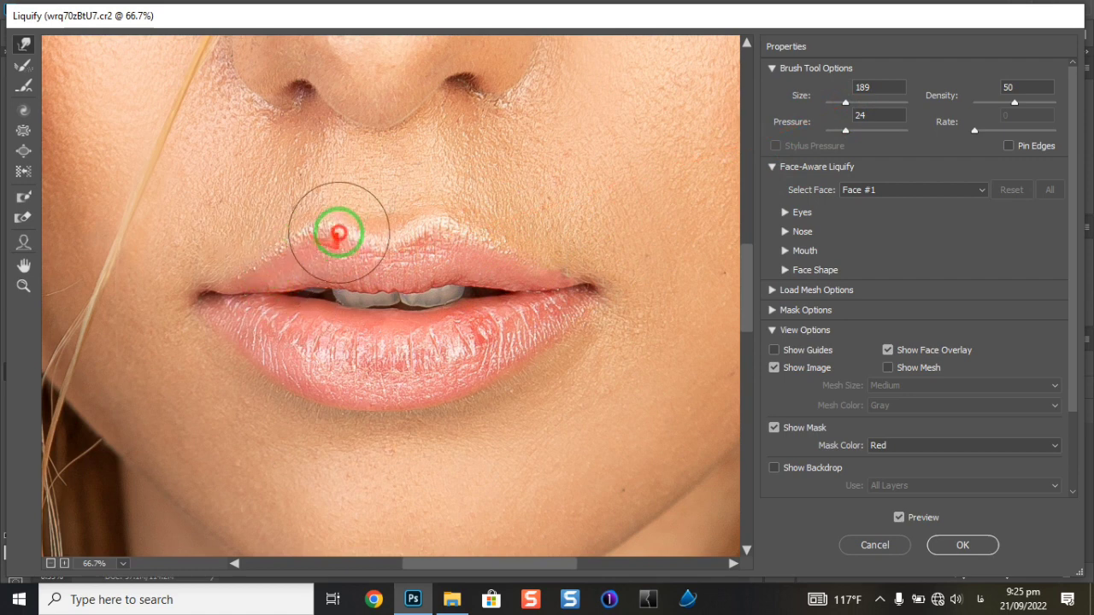
mouse_move(338, 234)
left_mouse_down()
mouse_move(286, 240)
mouse_move(392, 245)
mouse_move(416, 226)
mouse_move(463, 230)
mouse_move(459, 221)
mouse_move(538, 252)
left_mouse_up()
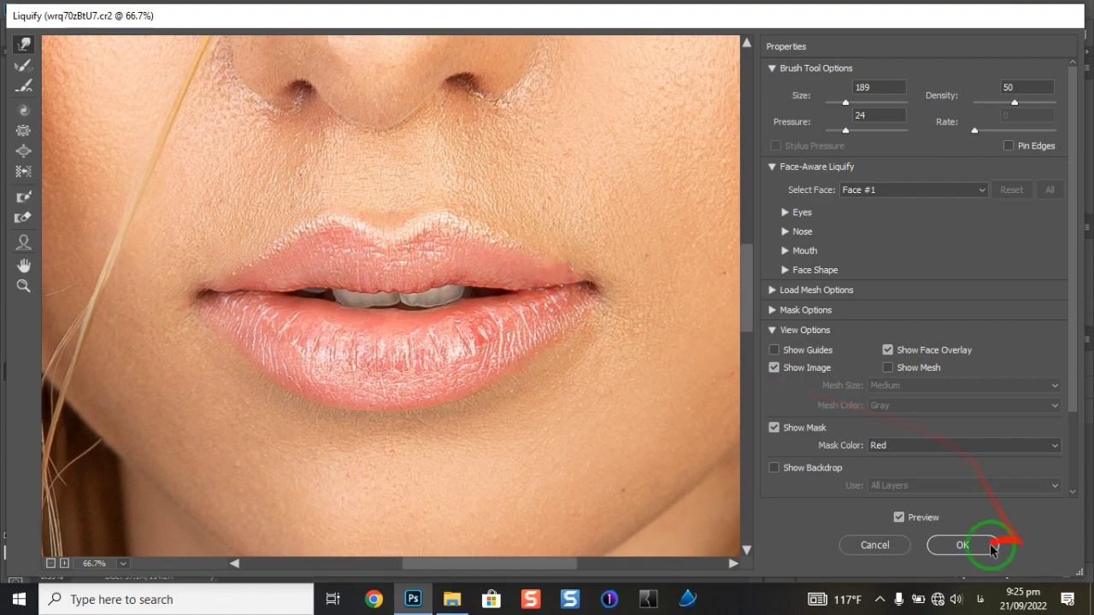
scroll(417, 214, "up", 2)
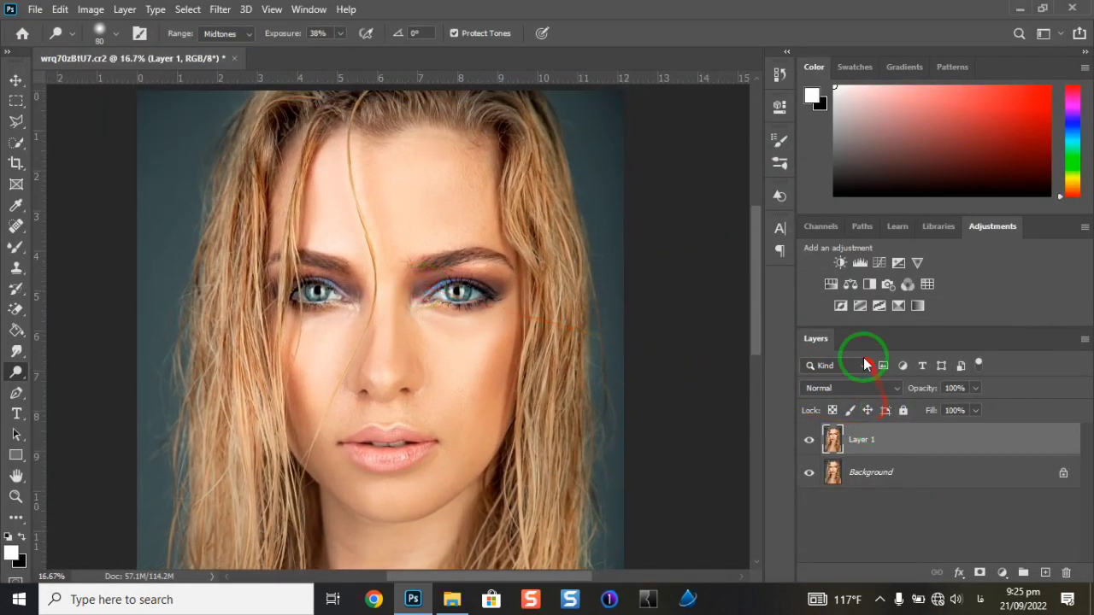
Add a darkening Curves layer and a second, brightening Curves layer with a point at input 108, output 142
left_click(863, 266)
mouse_move(675, 253)
left_mouse_down()
mouse_move(683, 280)
mouse_move(655, 256)
left_mouse_up()
left_click(879, 262)
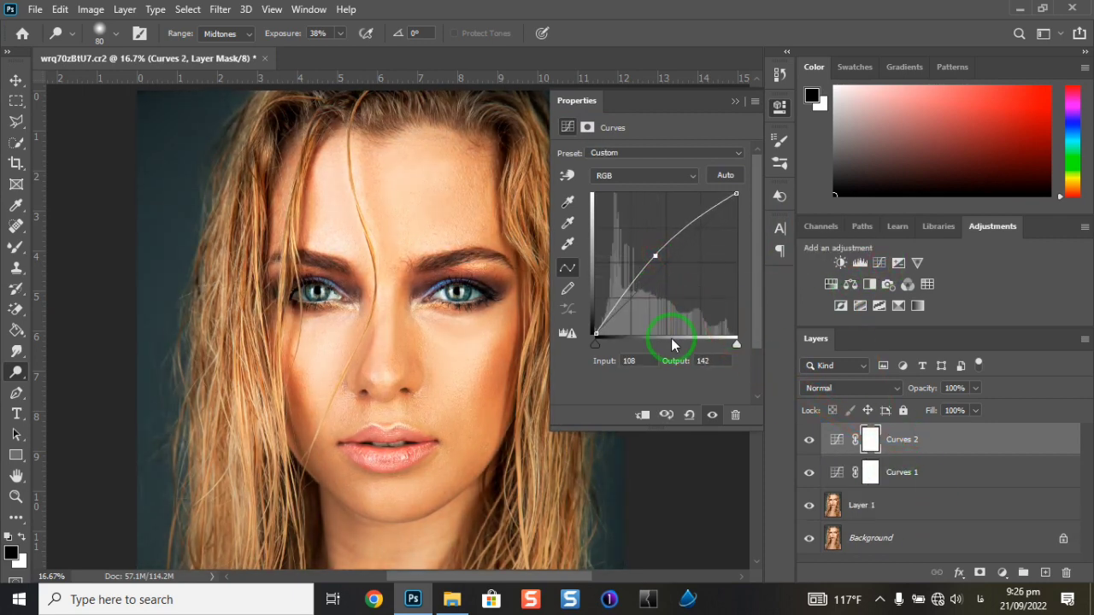
Invert the masks of both Curves layers to black, ending with the Curves 2 mask selected
key("ctrl+i")
left_click(873, 476)
key("ctrl+i")
left_click(871, 443)
left_click(778, 109)
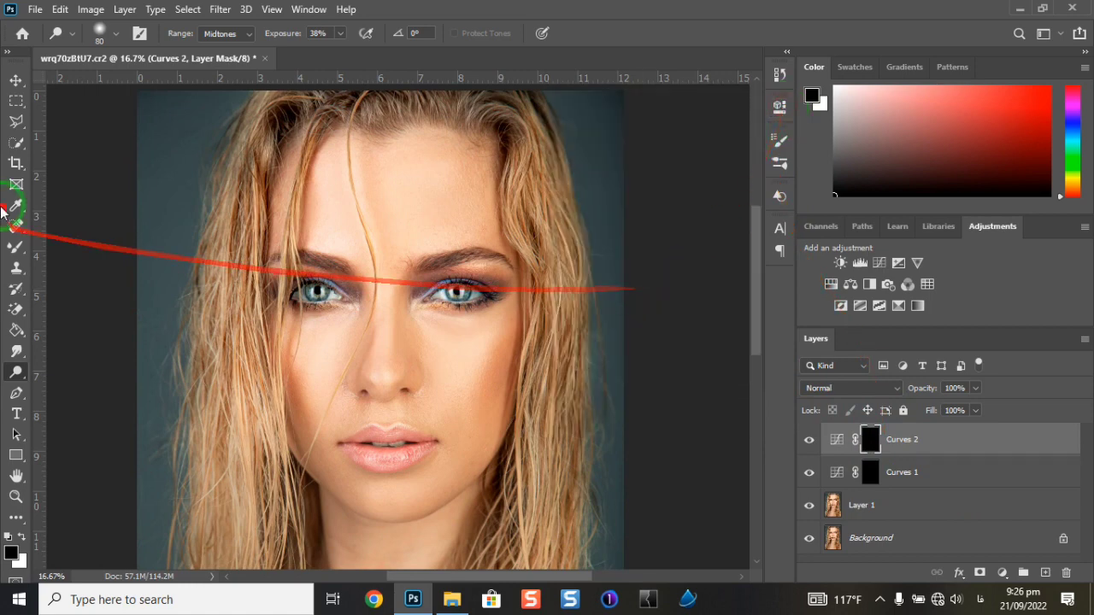
Paint contour shadows down both cheeks on the Curves 1 mask with a white size 200 brush at 100% opacity
left_click(16, 247)
key("x")
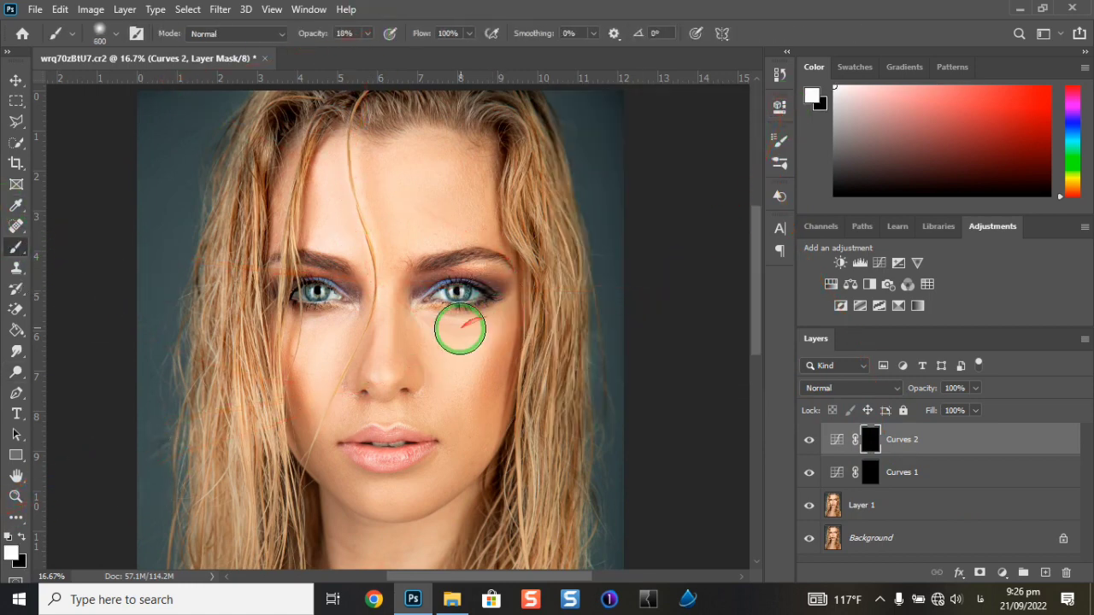
left_click(368, 33)
left_click_drag(366, 51, 430, 52)
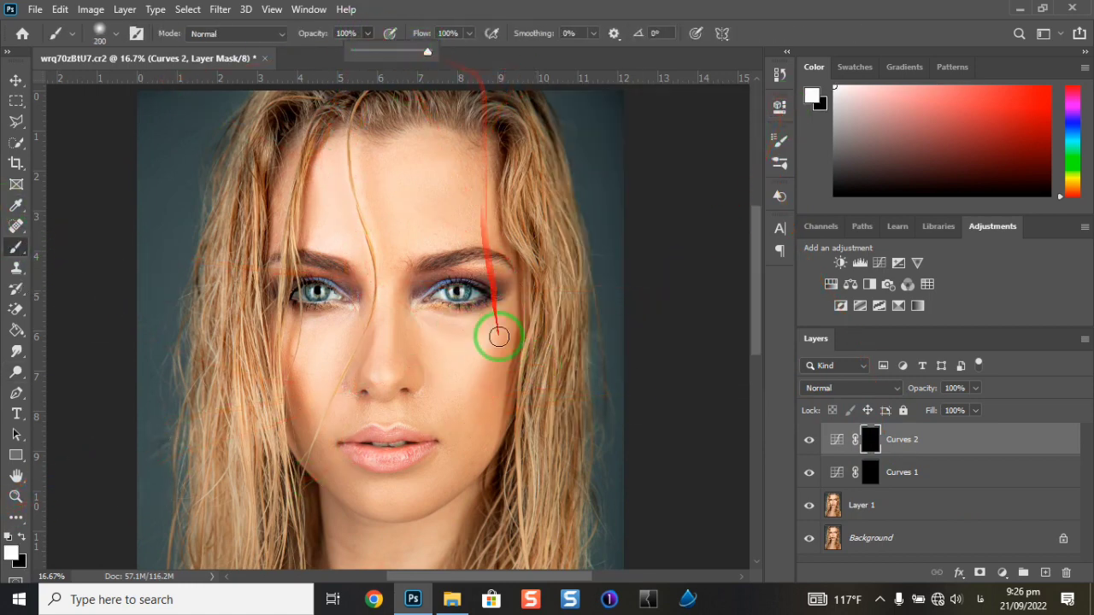
left_click_drag(498, 334, 488, 415)
key("ctrl+z")
left_click(875, 472)
scroll(409, 487, "up", 1)
left_click_drag(559, 275, 522, 382)
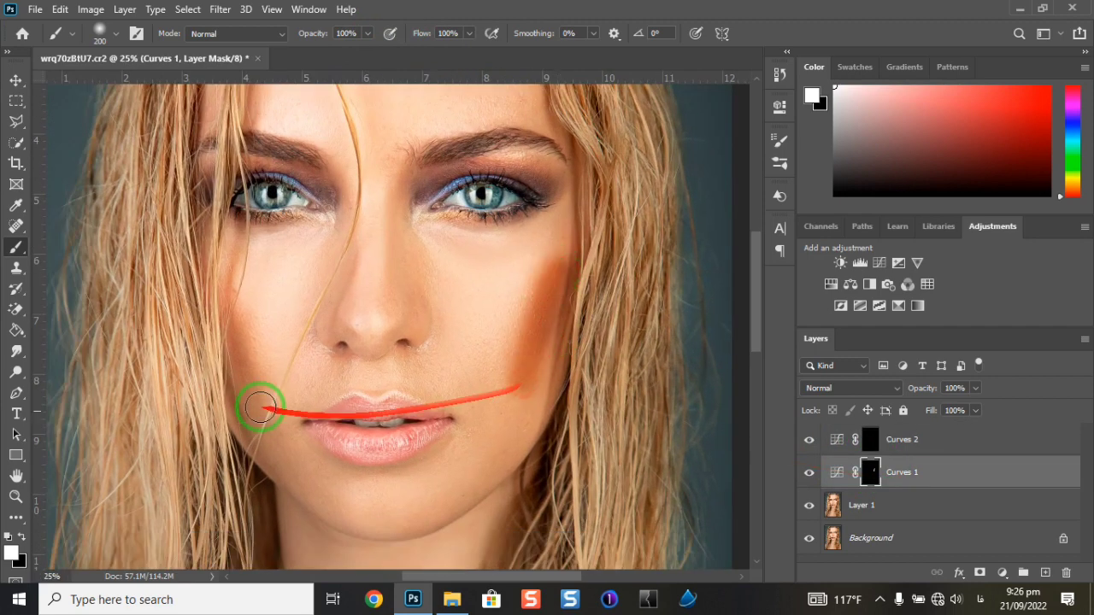
left_click_drag(240, 320, 261, 408)
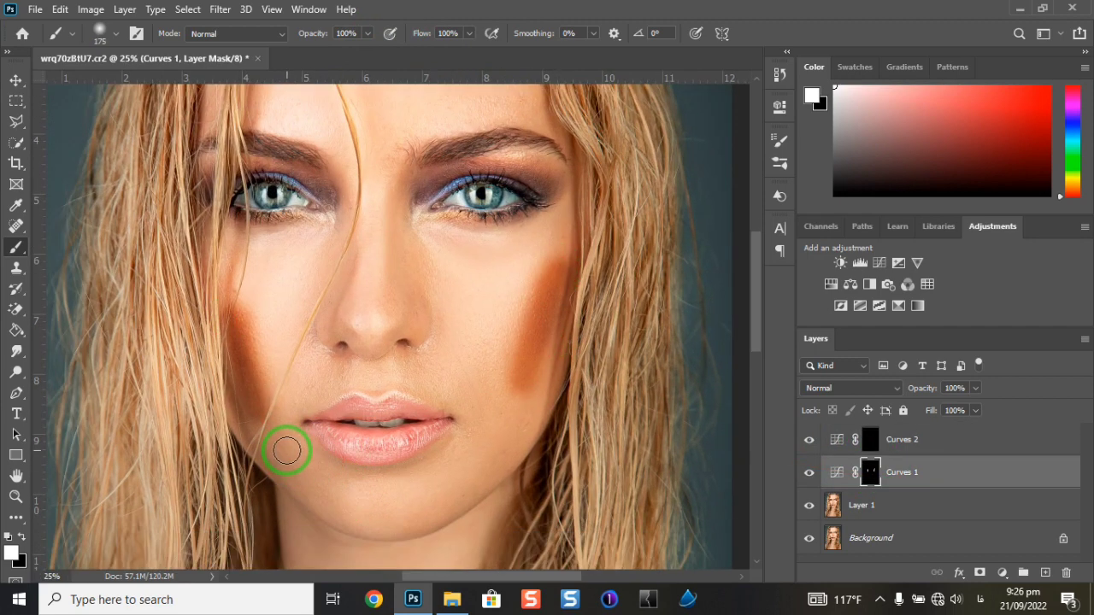
Paint contour shadows along the jawline and both sides of the nose on the Curves 1 mask with a size 175 brush
left_click_drag(290, 458, 334, 506)
mouse_move(398, 312)
left_mouse_down()
mouse_move(423, 298)
mouse_move(391, 283)
mouse_move(408, 241)
mouse_move(402, 217)
left_mouse_up()
mouse_move(354, 246)
left_mouse_down()
mouse_move(345, 300)
mouse_move(346, 220)
left_mouse_up()
Paint contour shadows down both sides of the forehead and along the remaining jawline on the Curves 1 mask
left_click_drag(380, 286, 376, 467)
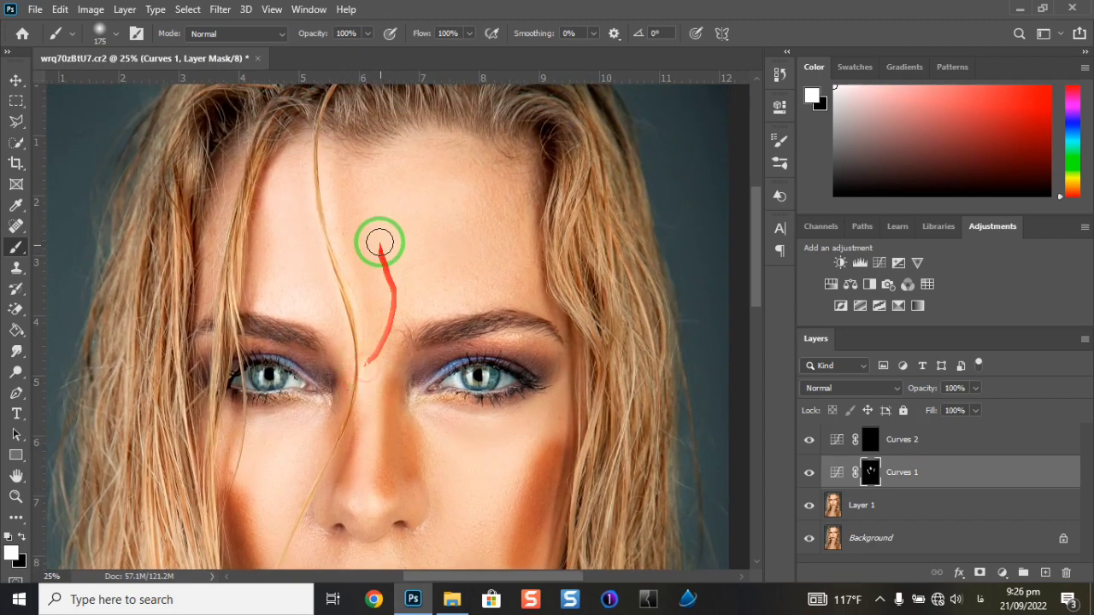
left_click_drag(343, 168, 368, 272)
key("ctrl+z")
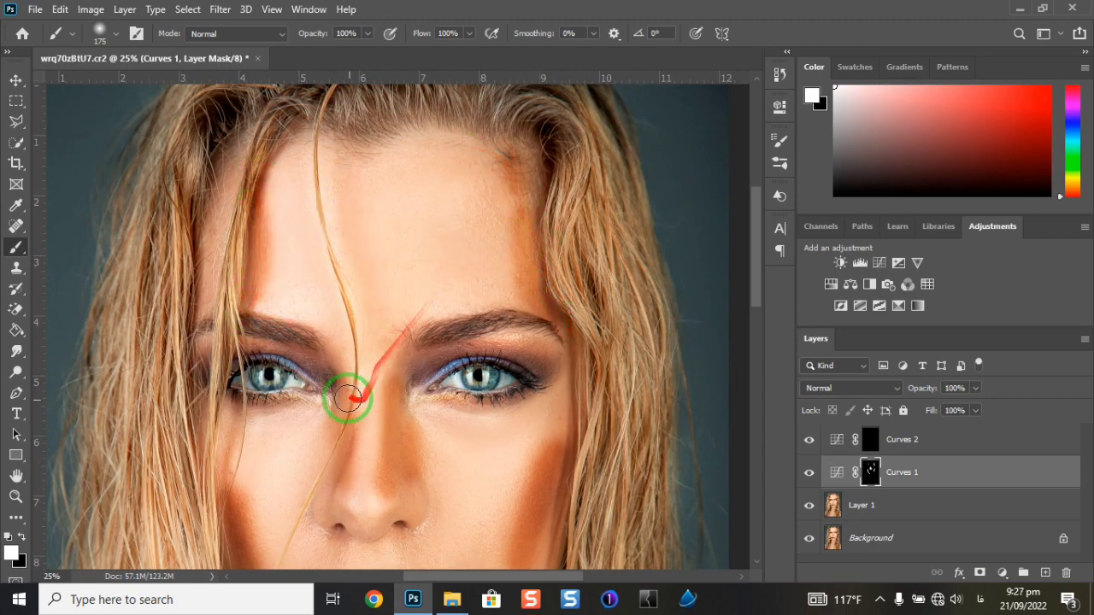
scroll(476, 352, "down", 5)
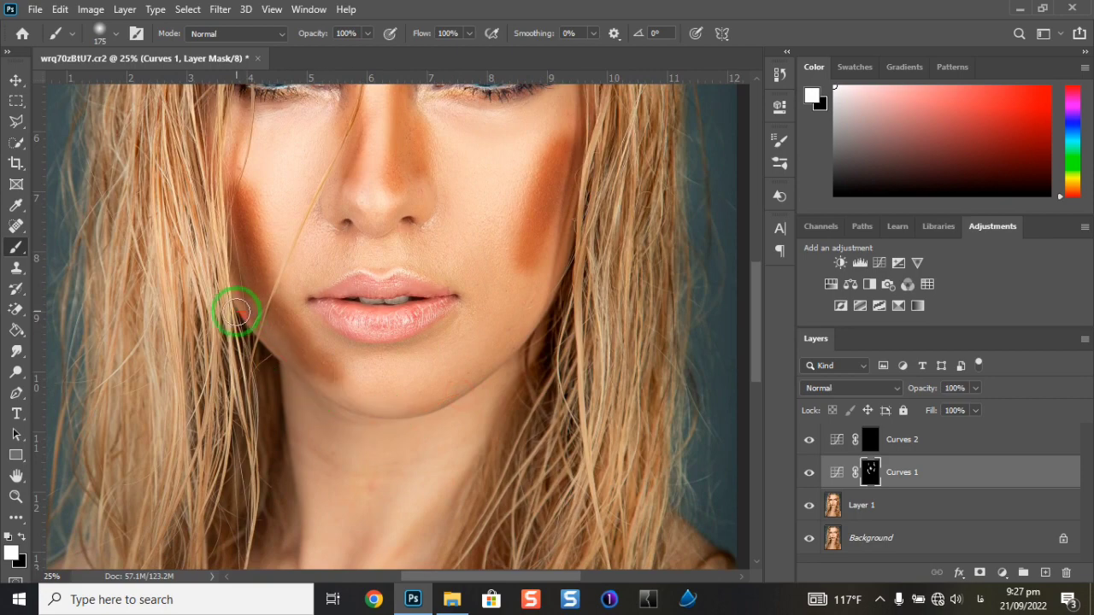
Paint highlights below the eye on the cheek and across the chin on the Curves 2 mask
key("alt+bracketright")
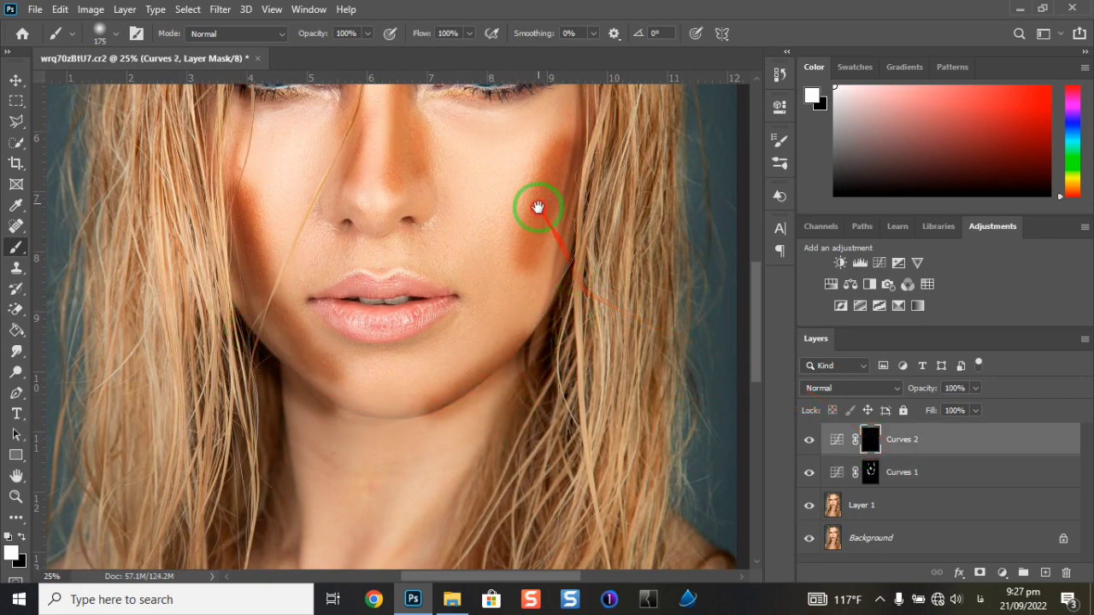
left_click_drag(538, 206, 544, 307)
left_click_drag(542, 237, 488, 323)
left_click_drag(415, 464, 501, 424)
left_click_drag(378, 480, 424, 488)
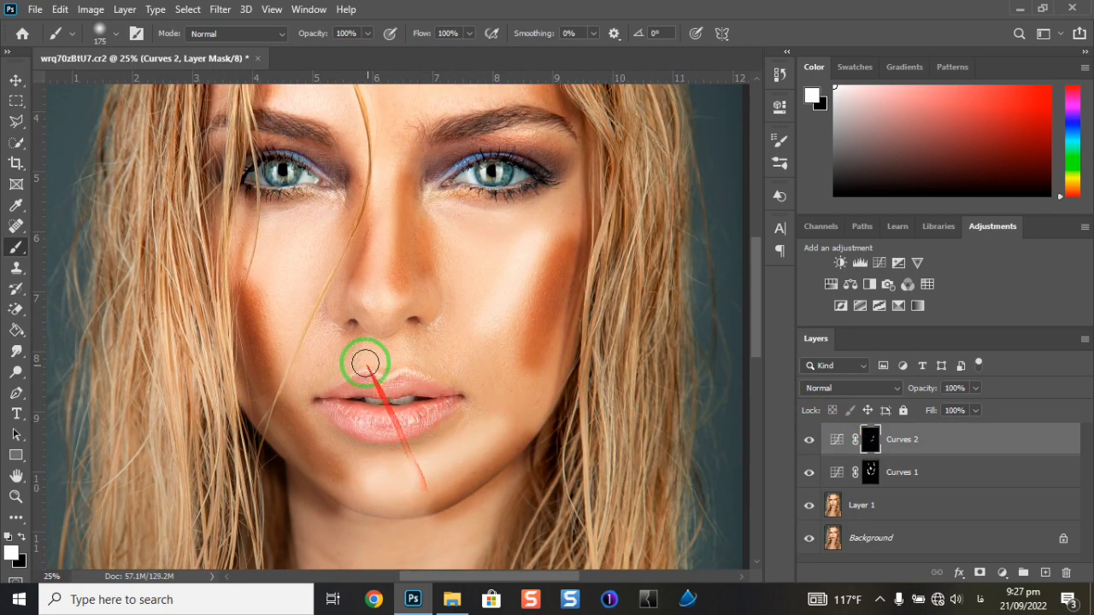
Paint highlights on the other cheek, the bridge of the nose, the forehead and around the brow on the Curves 2 mask
scroll(379, 357, "up", 2)
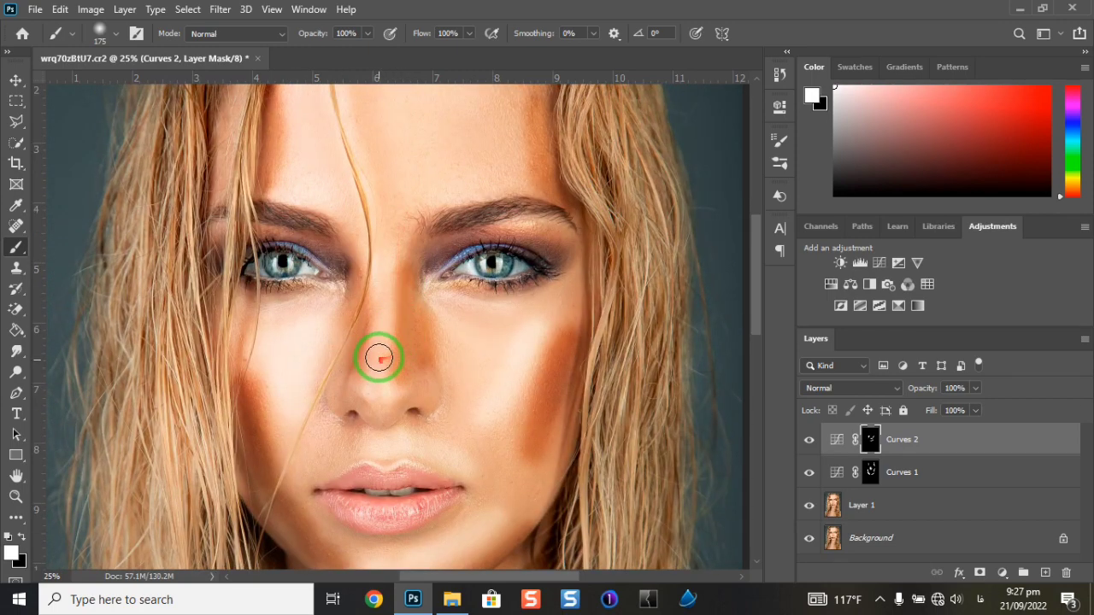
left_click_drag(379, 358, 392, 251)
left_click_drag(394, 210, 398, 334)
left_click_drag(301, 214, 329, 308)
left_click_drag(428, 213, 429, 273)
mouse_move(476, 283)
left_mouse_down()
mouse_move(491, 228)
mouse_move(508, 273)
left_mouse_up()
left_click_drag(528, 345, 543, 343)
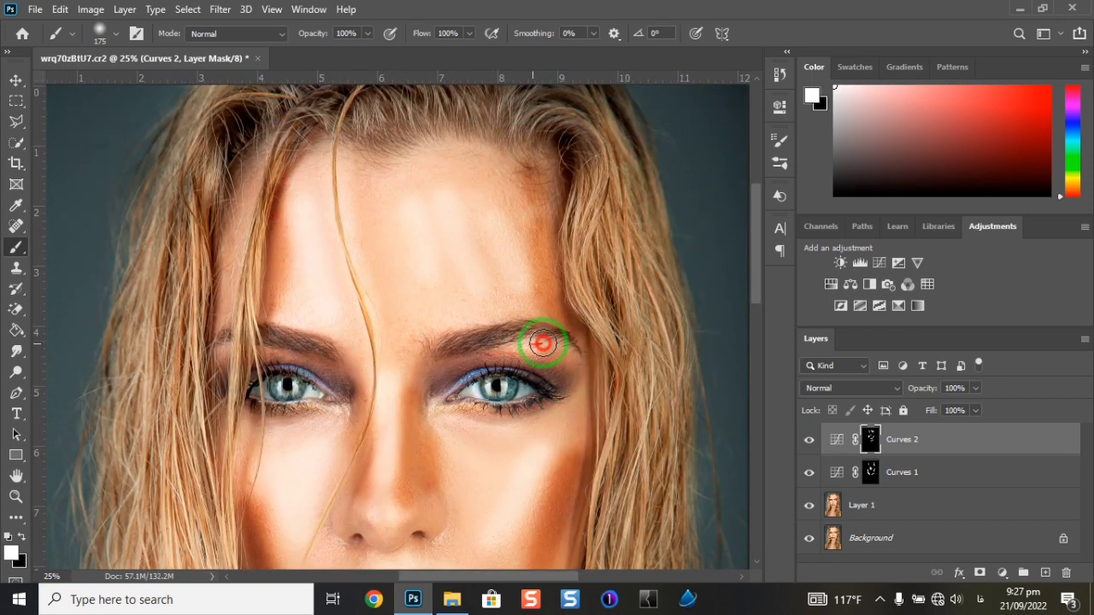
Feather the Curves 2 mask to soften the highlights, and feather the Curves 1 mask by 89.8 px
key("ctrl+minus")
left_click_drag(455, 421, 441, 377)
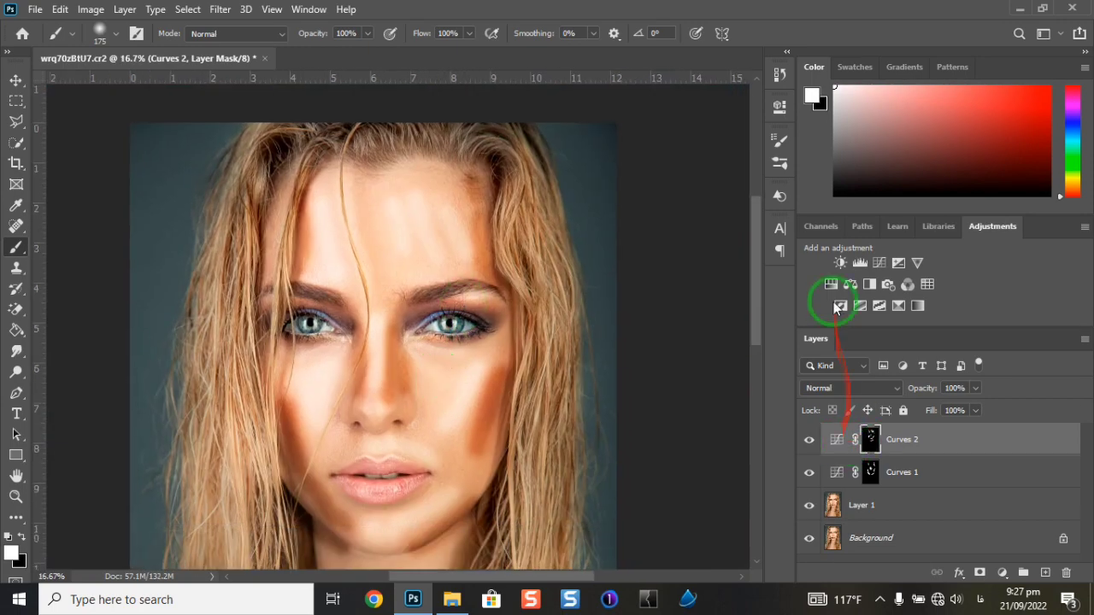
left_click(780, 107)
left_click(780, 163)
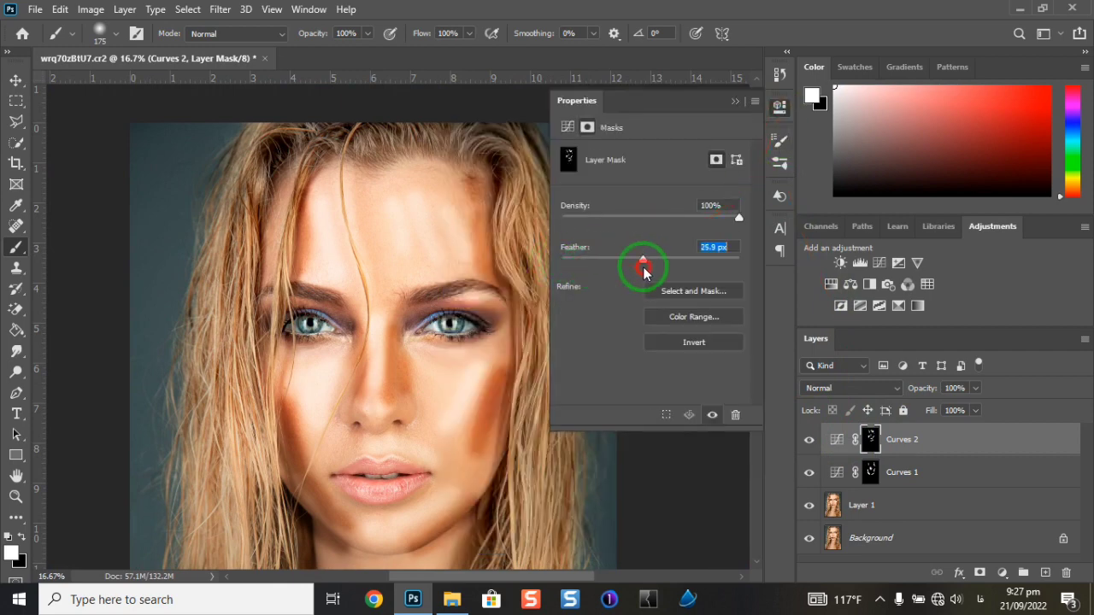
left_click(870, 472)
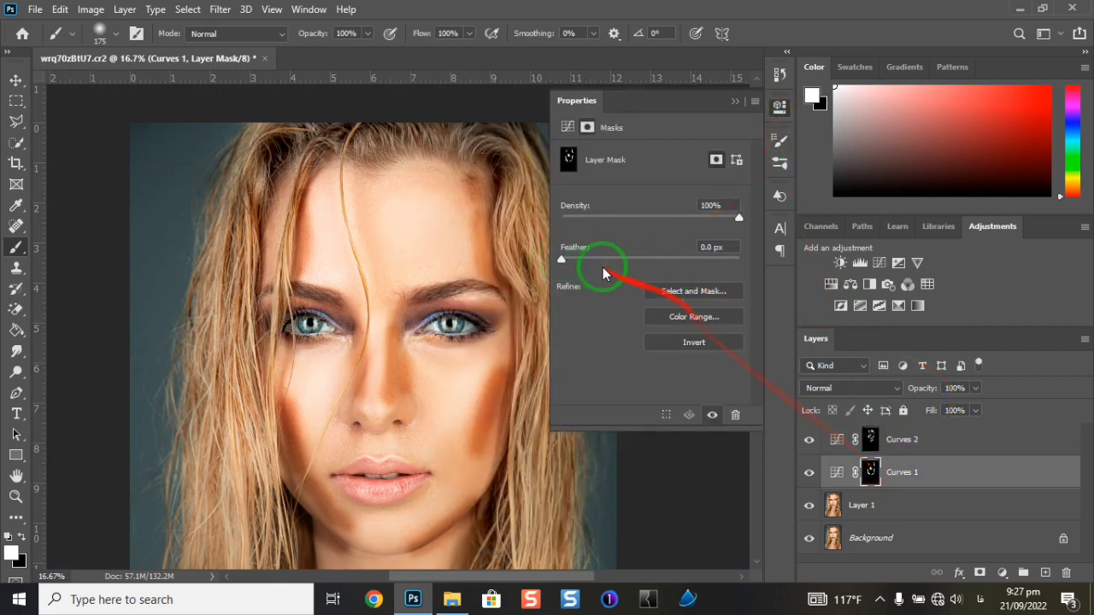
left_click_drag(677, 280, 700, 294)
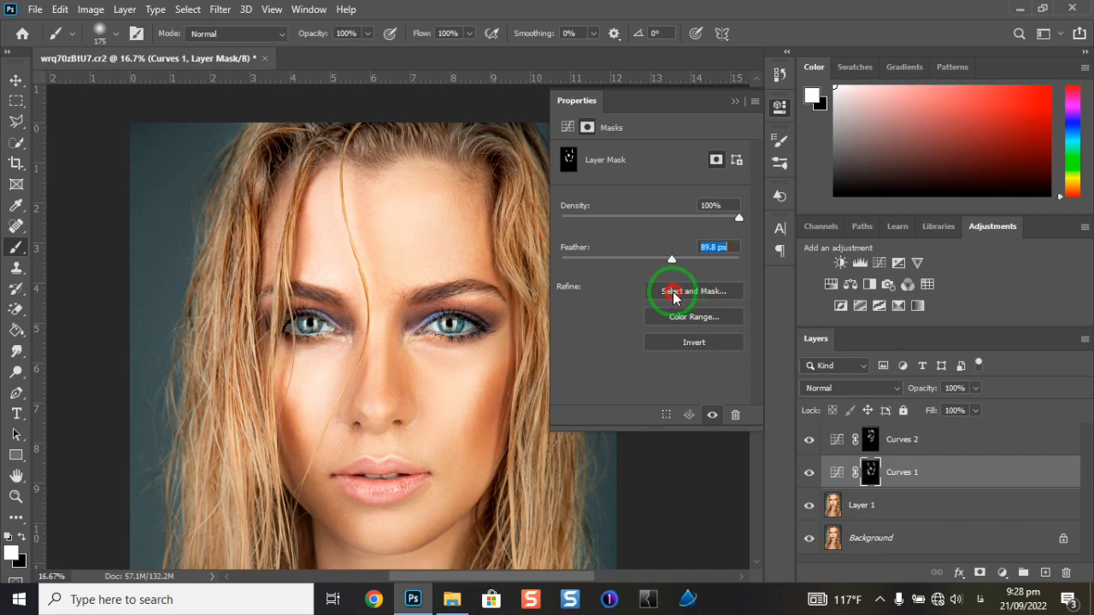
left_click(778, 139)
Group the two Curves layers and toggle the group's visibility to compare the face with and without contouring
left_click(918, 442, "ctrl")
left_click(1024, 572)
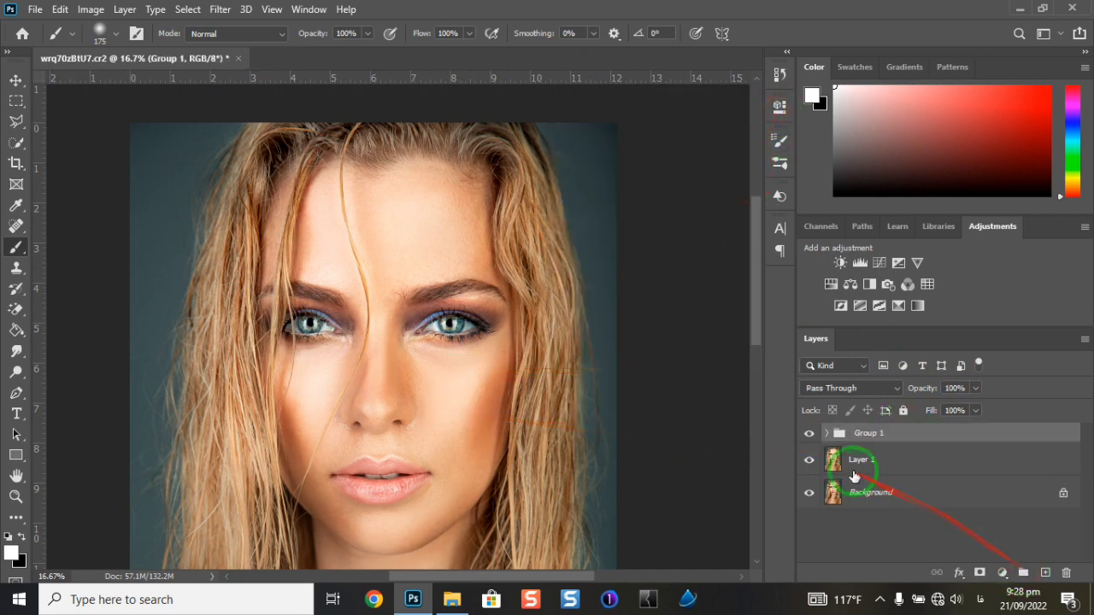
left_click(808, 434)
left_click(808, 434)
key("ctrl+minus")
key("ctrl+minus")
key("ctrl+plus")
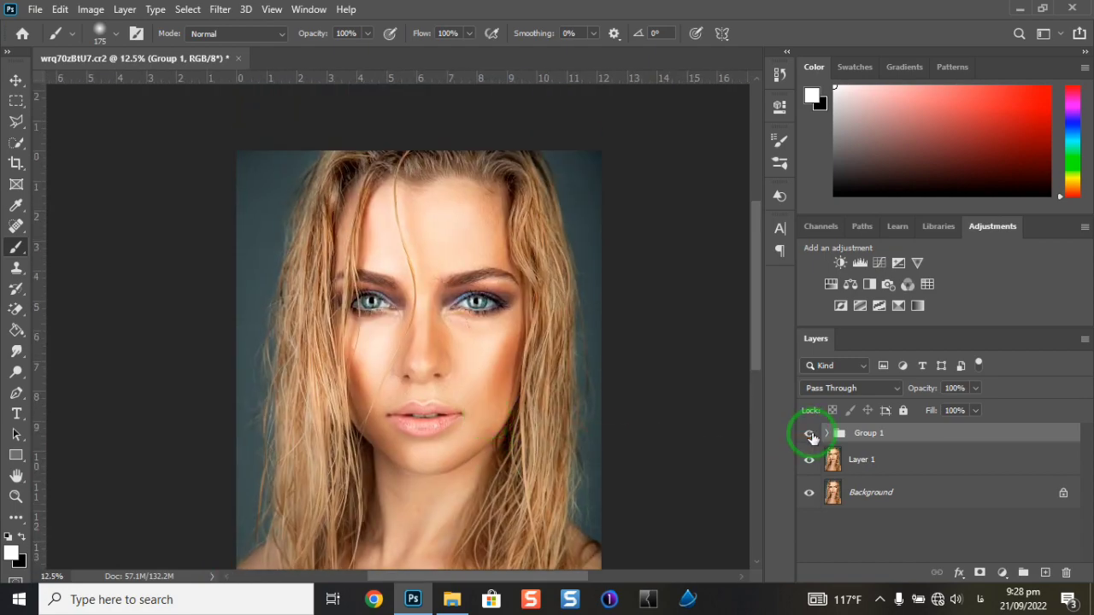
left_click(809, 433)
left_click(809, 433)
Expand the group, select the Curves 1 mask and examine the contouring up close and across the whole portrait
key("ctrl+plus")
key("ctrl+plus")
key("ctrl+plus")
left_click(826, 433)
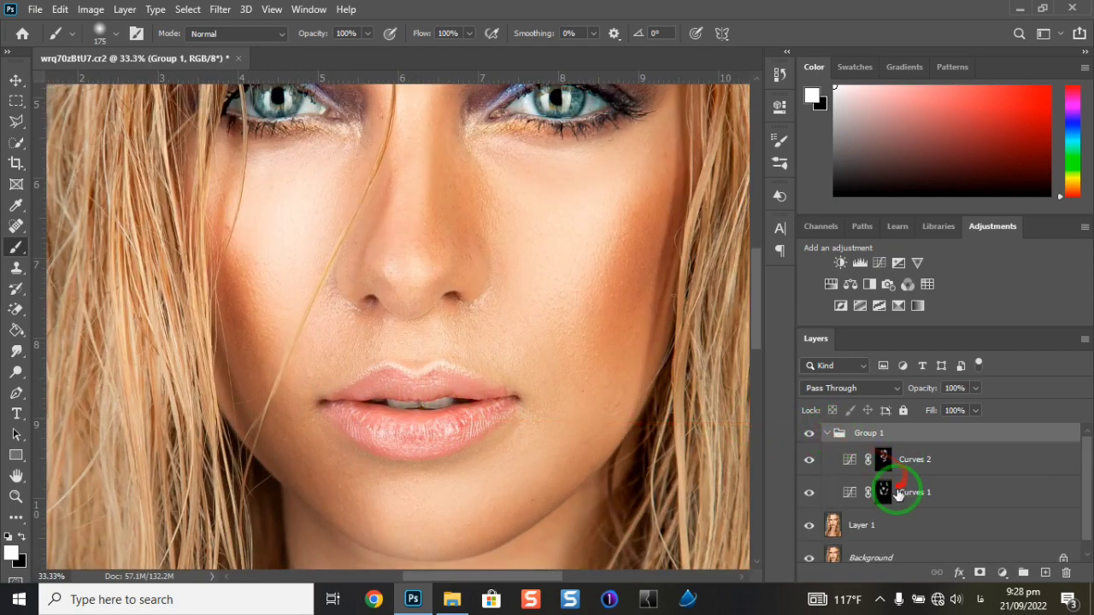
left_click(886, 493)
key("ctrl+minus")
key("ctrl+minus")
key("ctrl+minus")
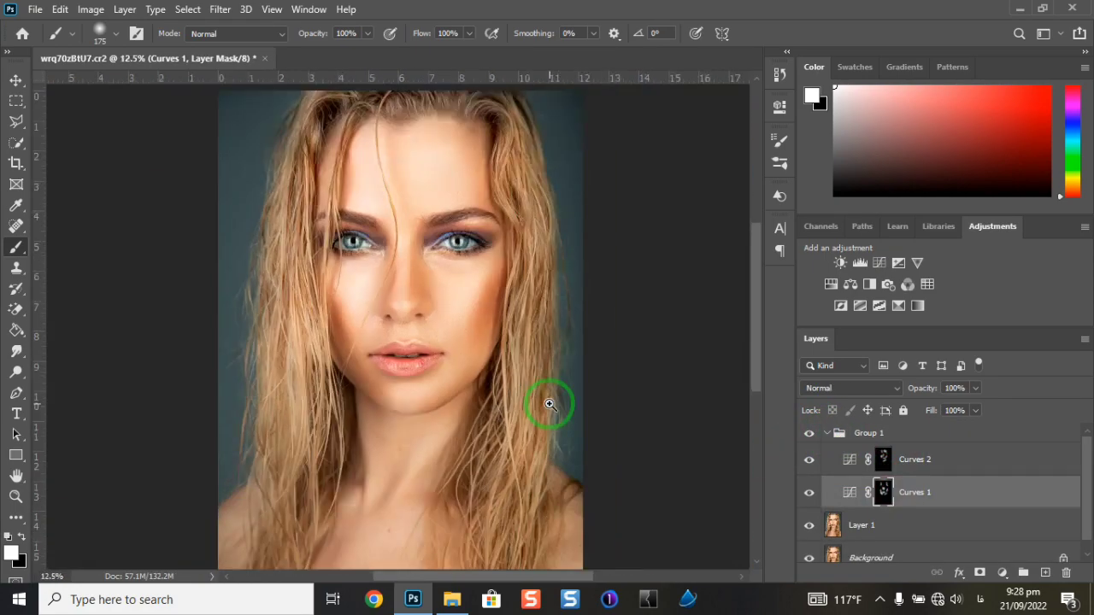
left_click_drag(525, 345, 514, 402)
key("ctrl+minus")
key("ctrl+minus")
key("ctrl+plus")
key("ctrl+plus")
left_click_drag(425, 228, 416, 284)
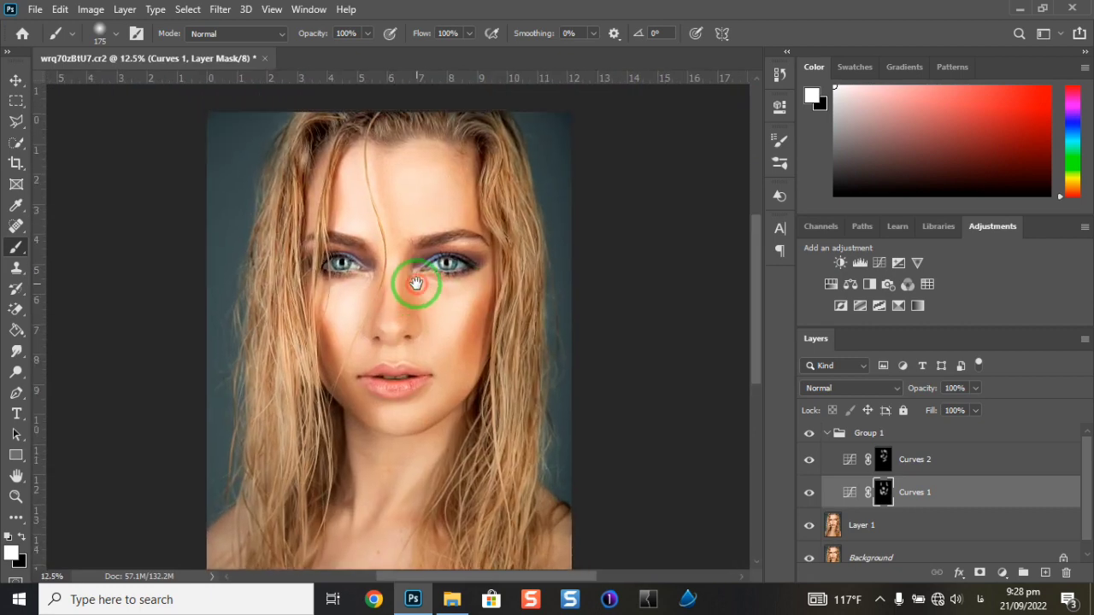
Crop the portrait to the 4:5 (8:10) ratio, keeping the top of the hair in the frame
left_click(17, 166)
double_click(364, 310)
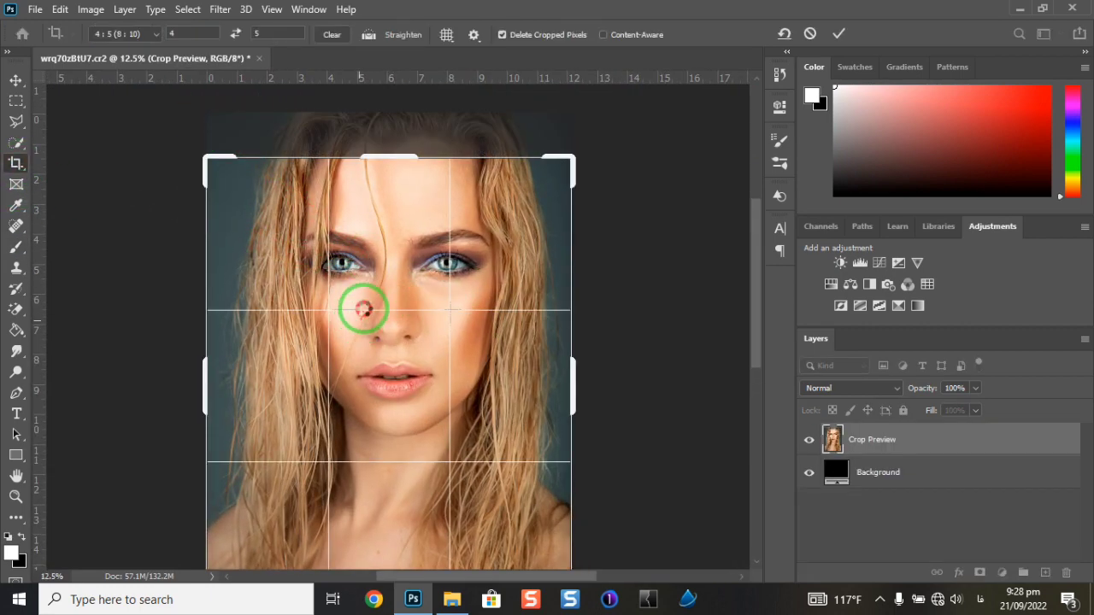
key("ctrl+minus")
left_click(17, 164)
left_click_drag(402, 243, 408, 277)
key("Return")
Save the portrait to the Desktop as a JPEG named wrq70zBtU7 with maximum quality 12 and Baseline ("Standard") format
left_click(38, 14)
left_click(96, 212)
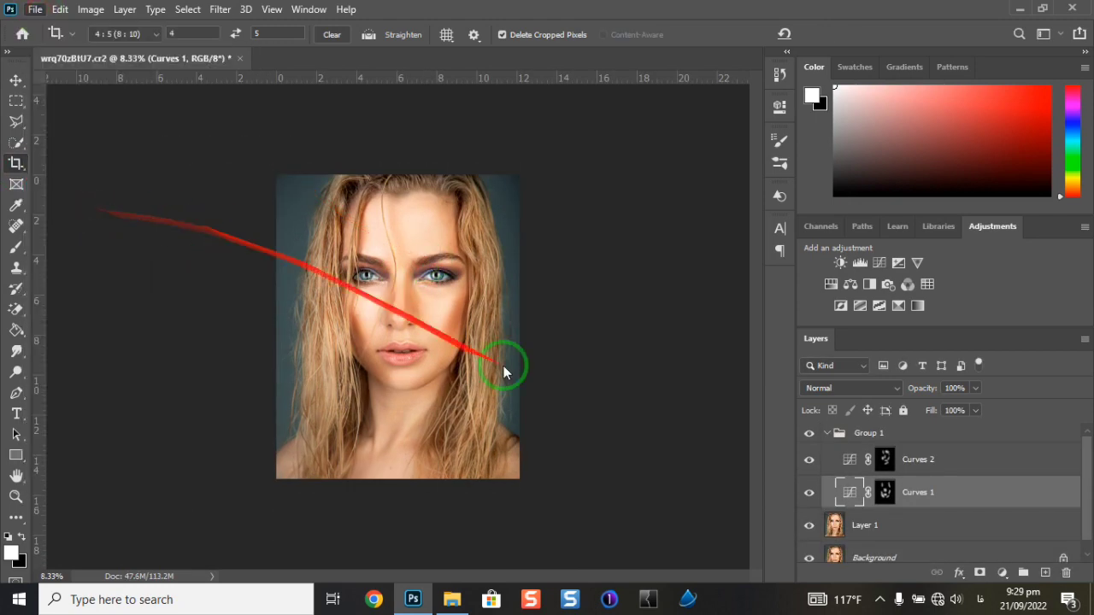
left_click(652, 459)
left_click(319, 172)
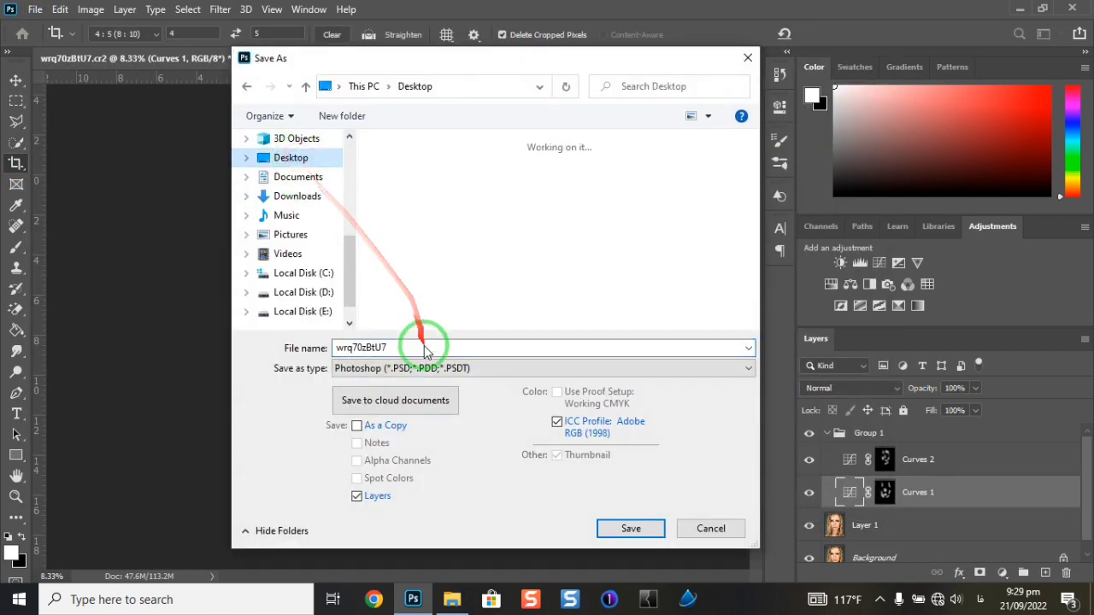
left_click(427, 366)
left_click(460, 207)
left_click(631, 529)
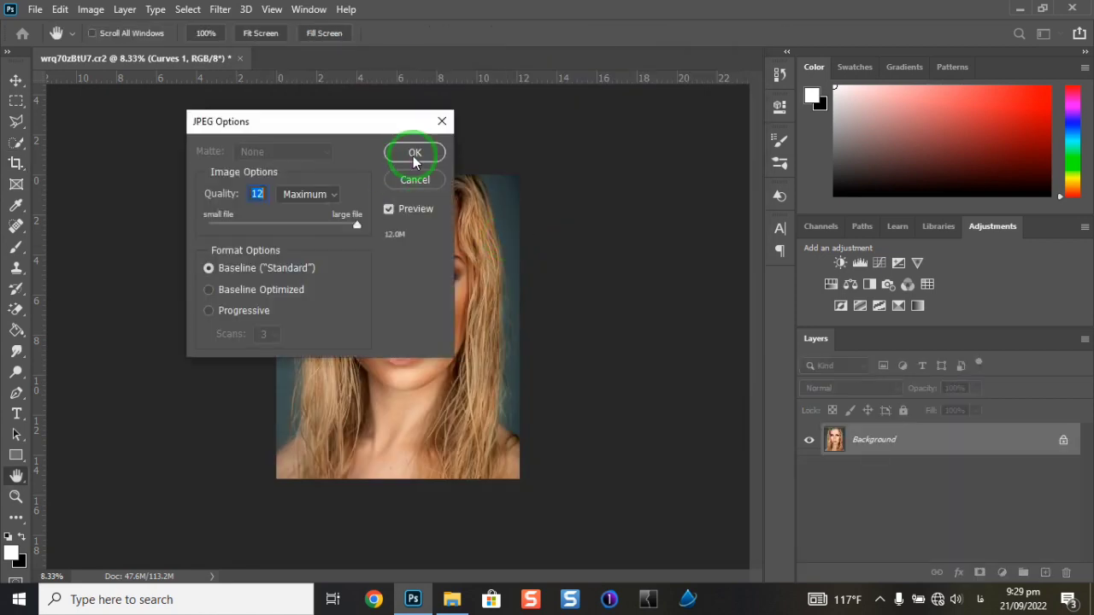
left_click(414, 153)
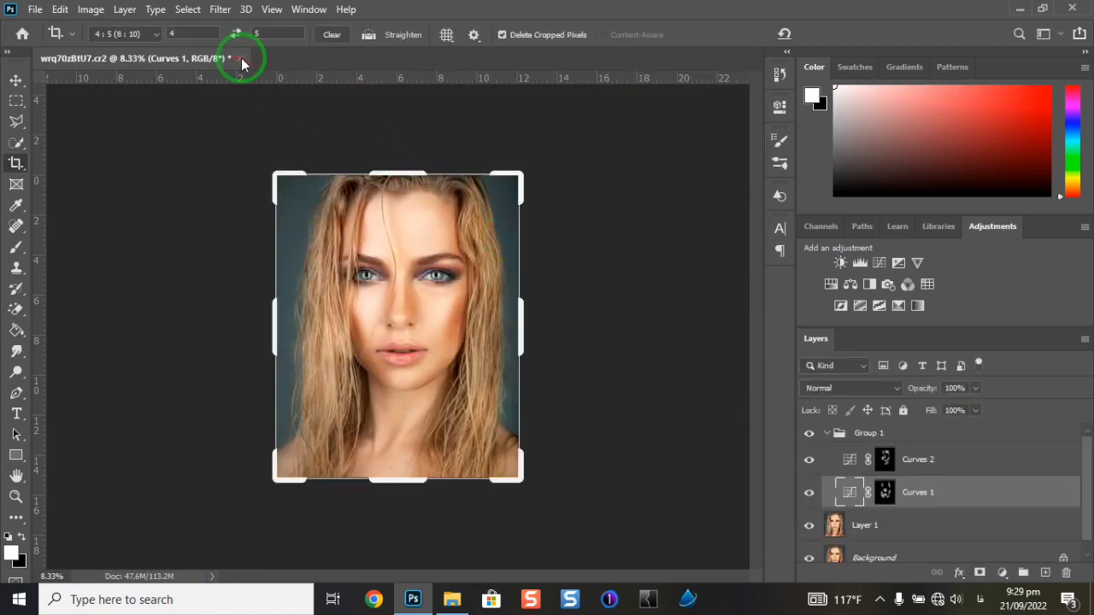
Close the portrait document
left_click(241, 60)
left_click(540, 229)
left_click(453, 599)
left_click(1025, 8)
left_click(883, 601)
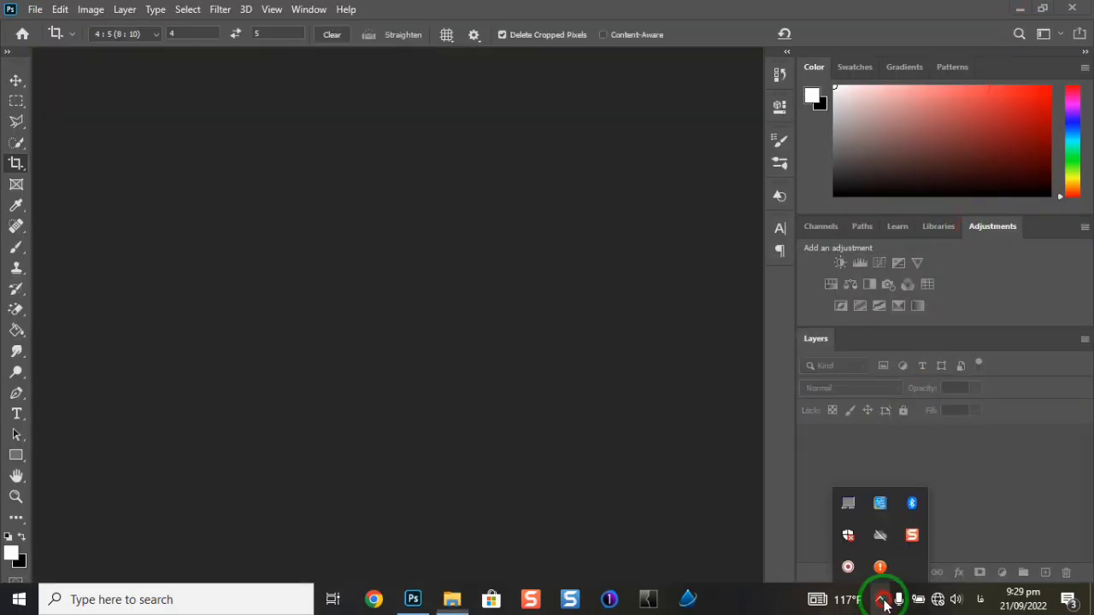